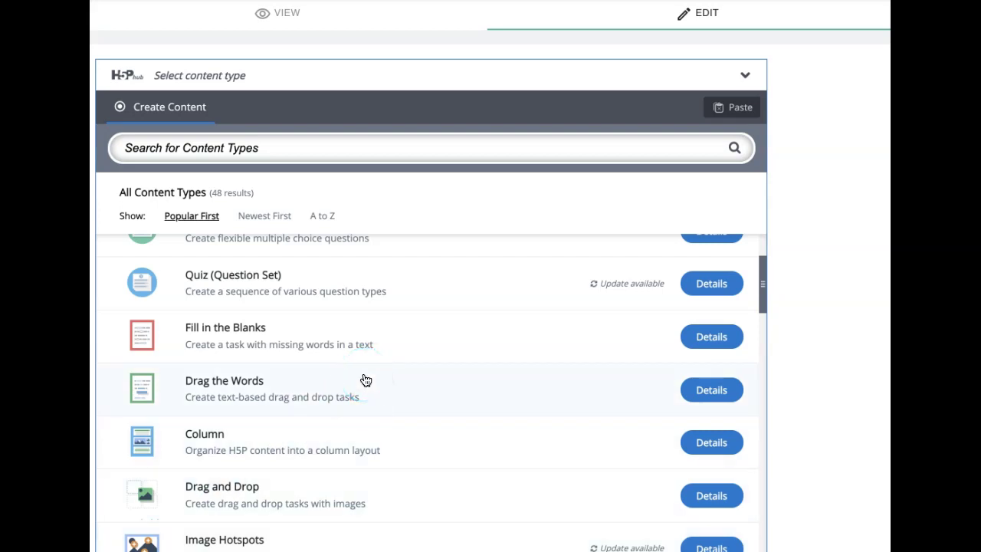
Pick Interactive Video from the H5P hub's content type list
{"action": "scroll", "coordinate": [366, 380], "scroll_direction": "up", "scroll_amount": 3}
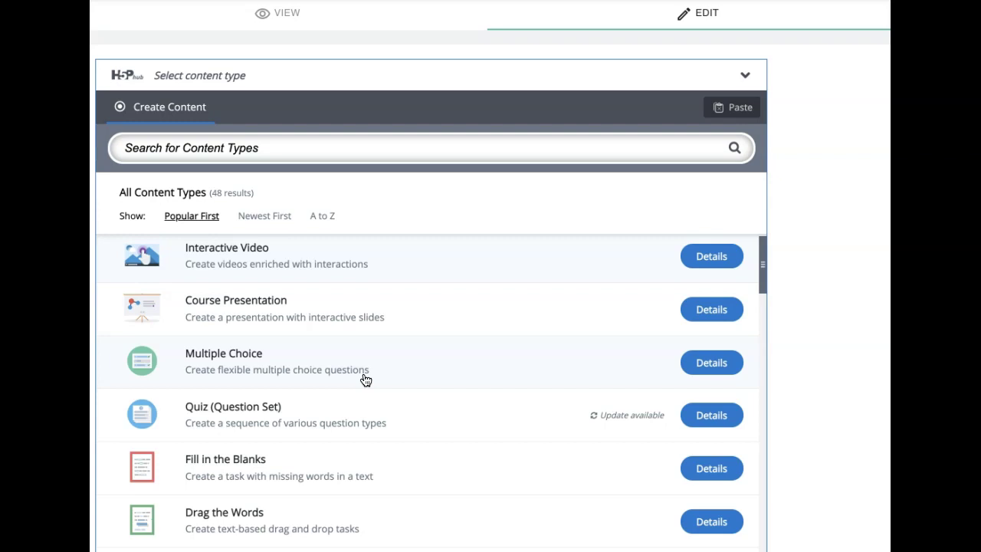
{"action": "scroll", "coordinate": [366, 381], "scroll_direction": "up", "scroll_amount": 1}
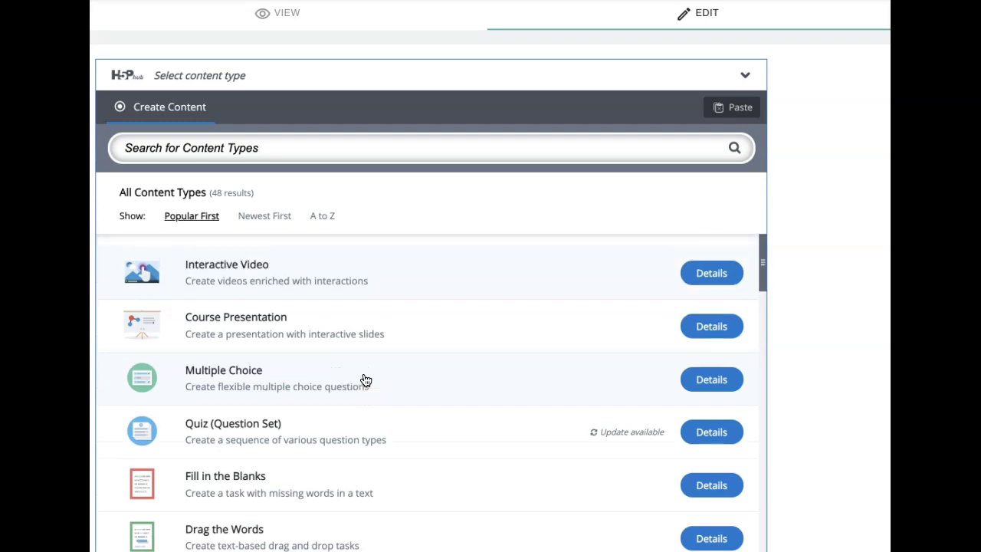
{"action": "left_click", "coordinate": [281, 296]}
Open the Interactive Video editor and title the content 'H5P tutorials'
{"action": "left_click", "coordinate": [627, 269]}
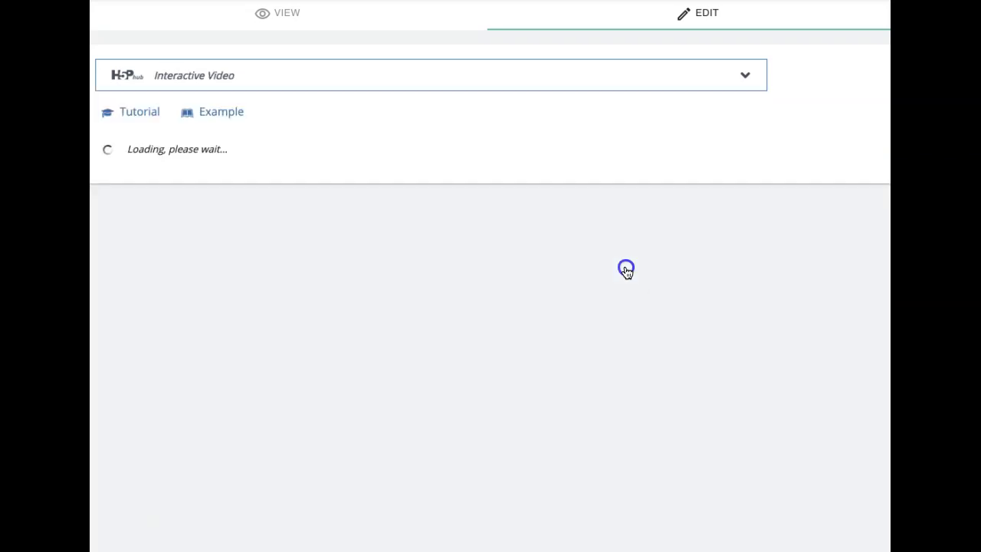
{"action": "left_click", "coordinate": [357, 227]}
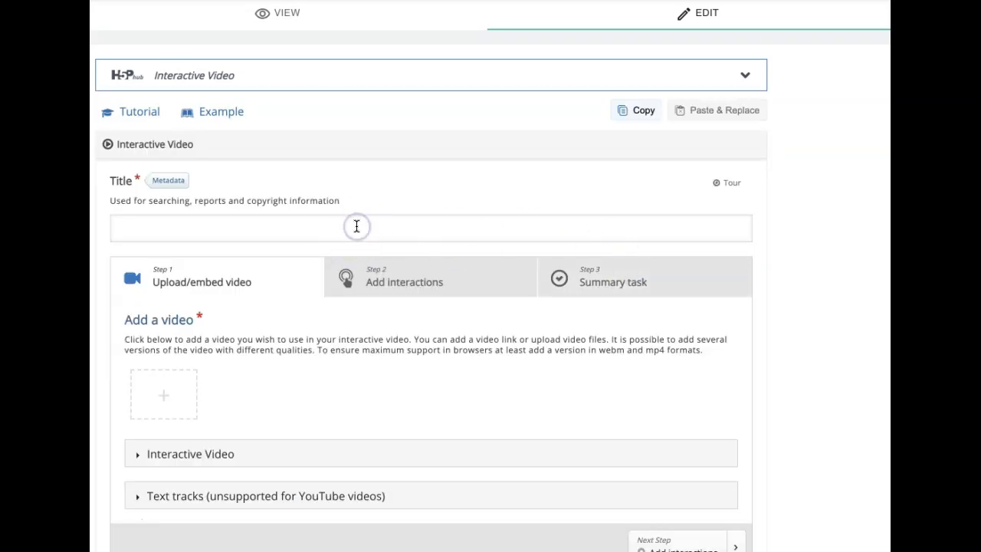
{"action": "type", "text": "H5P tutorials"}
{"action": "scroll", "coordinate": [356, 227], "scroll_direction": "down", "scroll_amount": 3}
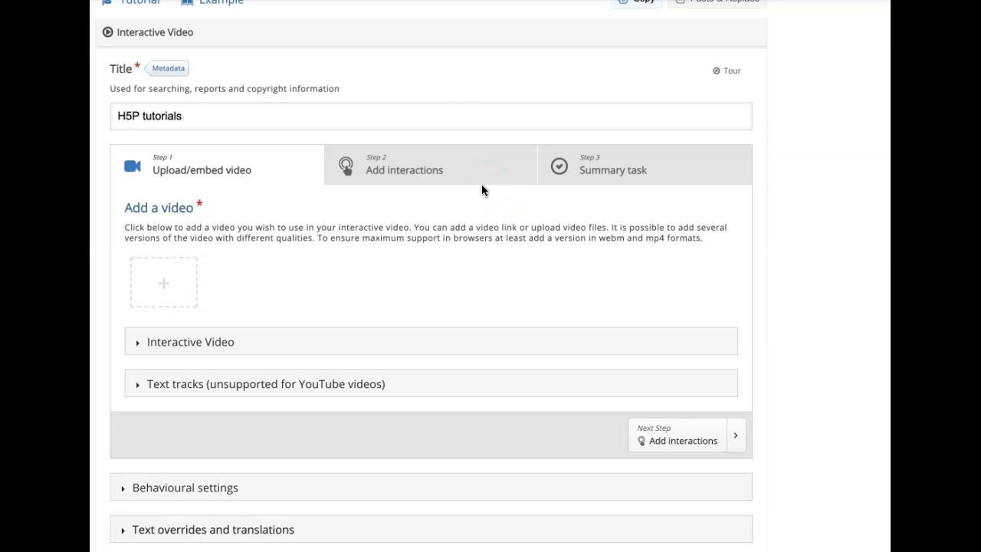
Upload 'H5P Dialog Cards, Dt,FH,FMH.mp4' as the video source, labelled Quality 1
{"action": "left_click", "coordinate": [181, 286]}
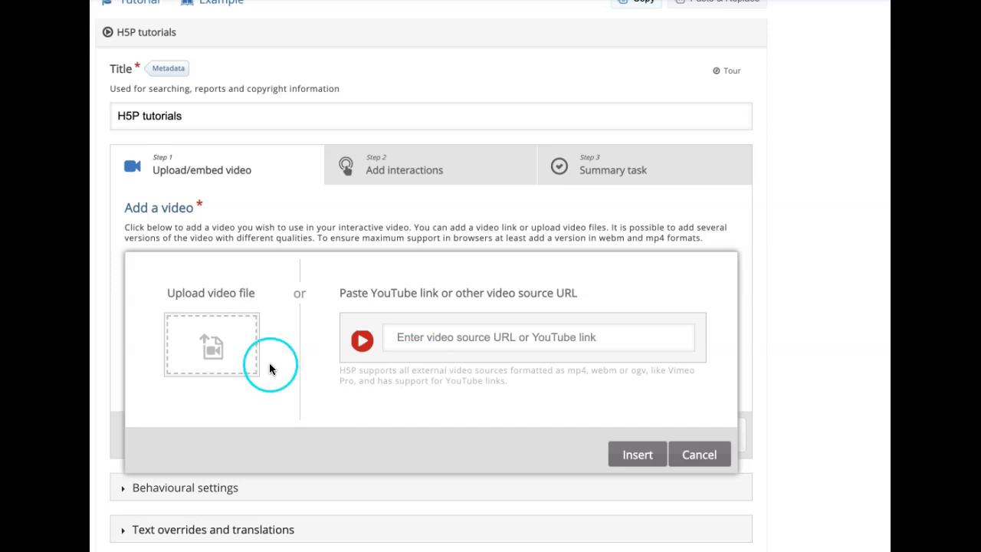
{"action": "left_click", "coordinate": [209, 368]}
{"action": "double_click", "coordinate": [273, 185]}
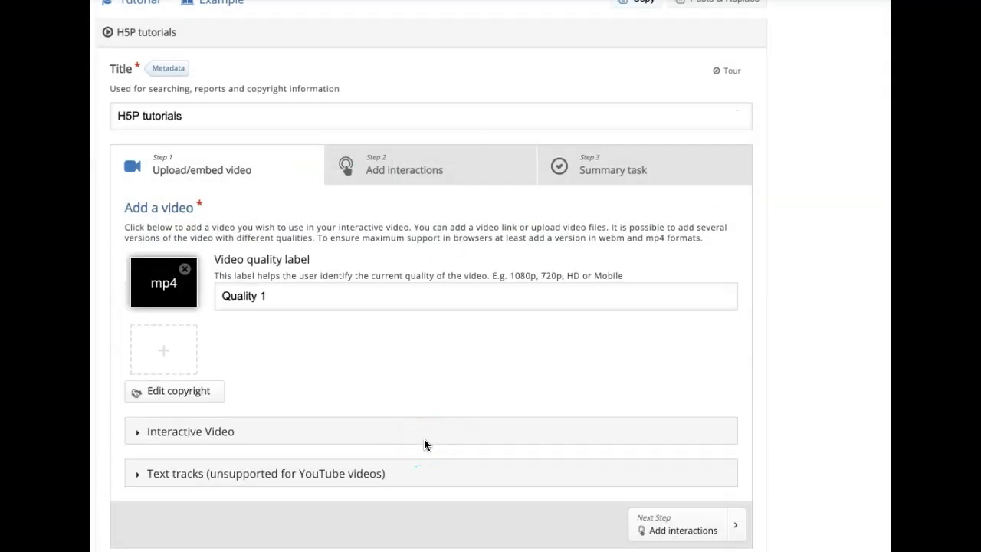
Go to the Add interactions step and expand the extra interaction types
{"action": "left_click", "coordinate": [365, 171]}
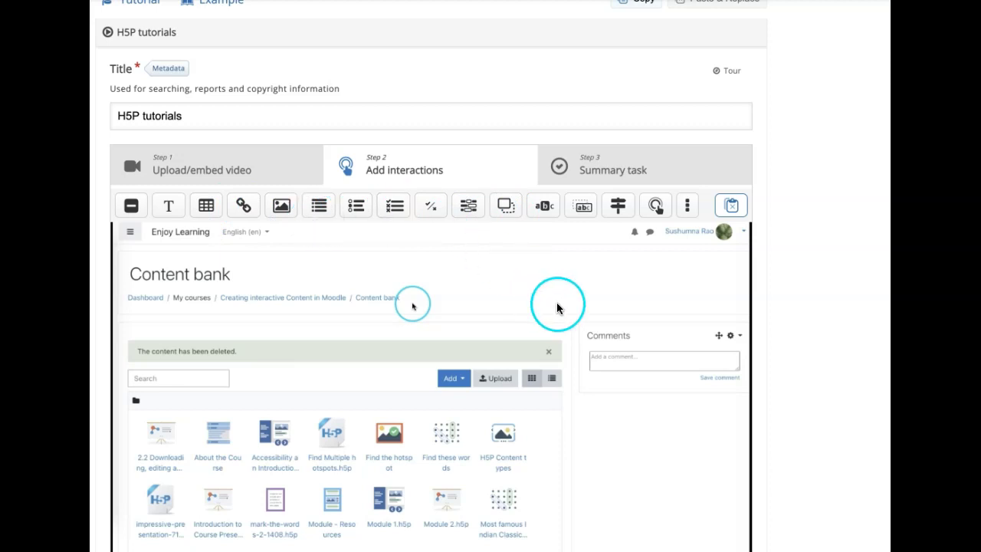
{"action": "left_click", "coordinate": [692, 207]}
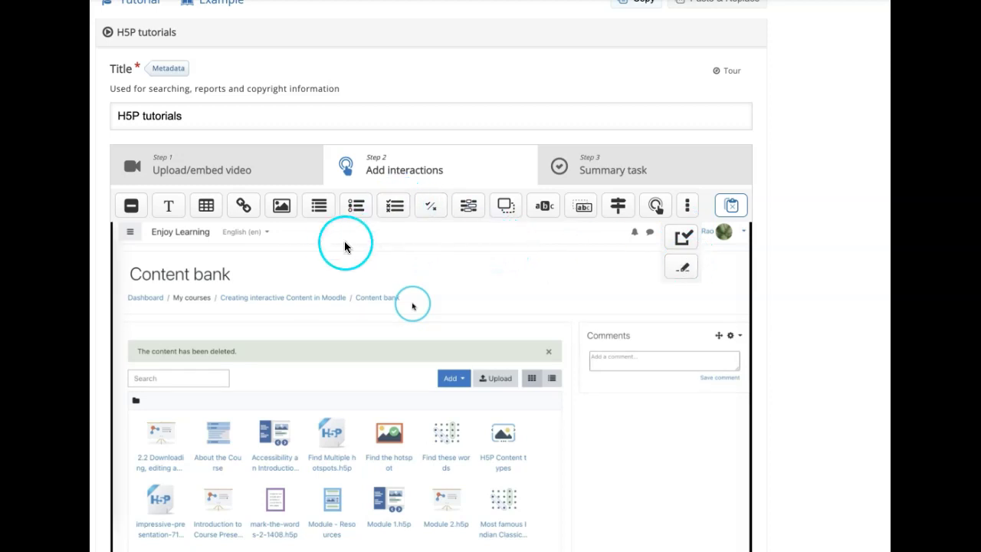
{"action": "scroll", "coordinate": [274, 400], "scroll_direction": "down", "scroll_amount": 1}
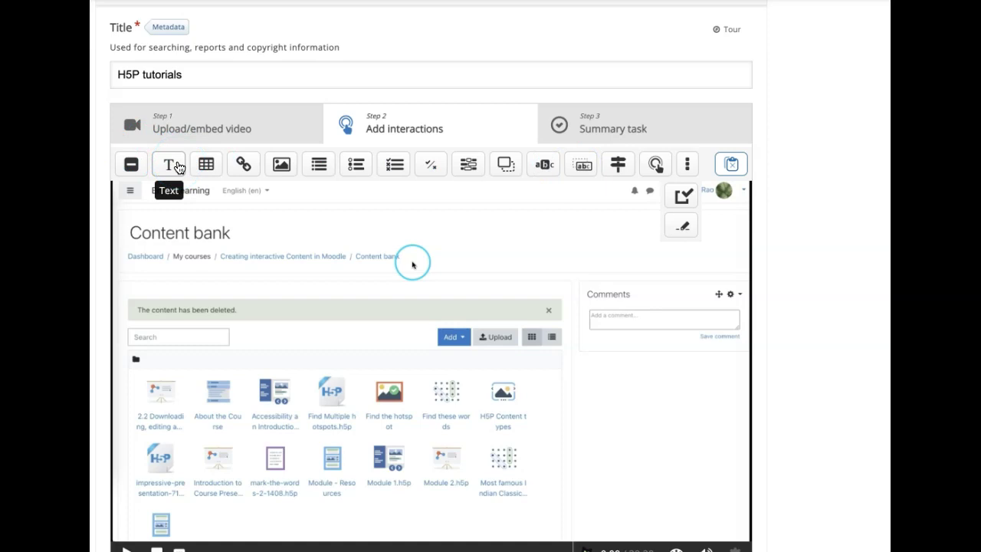
Delete the Text interaction that was mistakenly placed at 0:00
{"action": "left_click", "coordinate": [177, 167]}
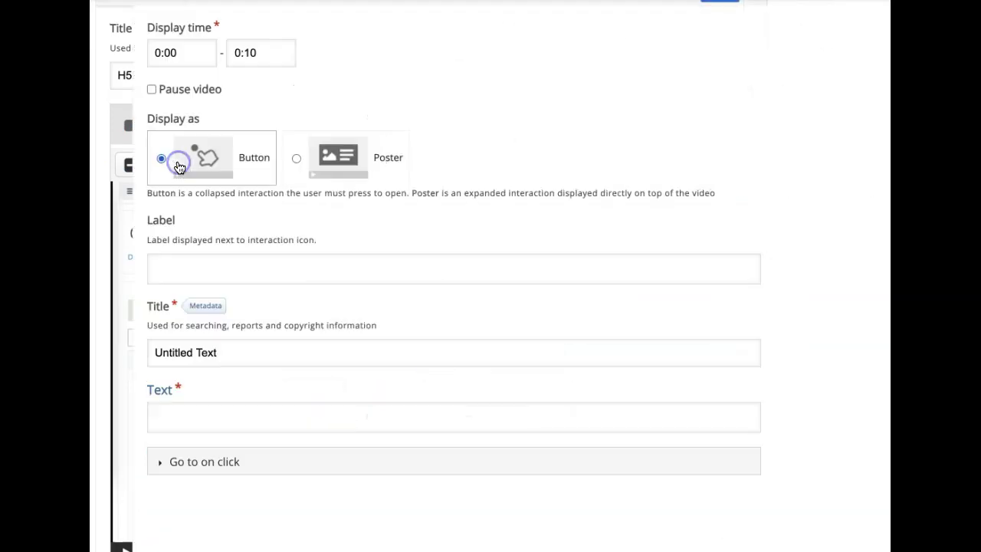
{"action": "left_click", "coordinate": [162, 101]}
{"action": "scroll", "coordinate": [175, 132], "scroll_direction": "up", "scroll_amount": 1}
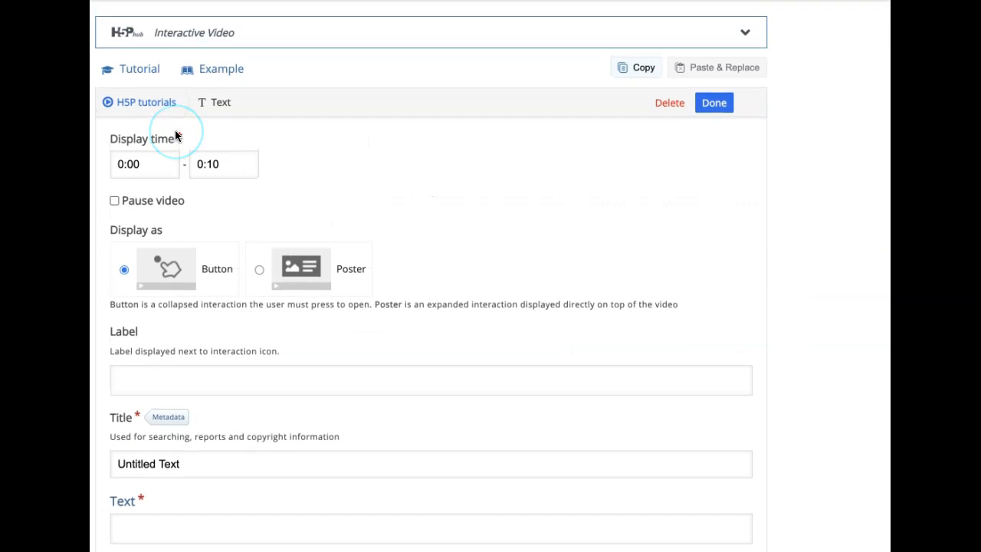
{"action": "scroll", "coordinate": [175, 134], "scroll_direction": "down", "scroll_amount": 1}
{"action": "left_click", "coordinate": [131, 126]}
{"action": "left_click", "coordinate": [253, 163]}
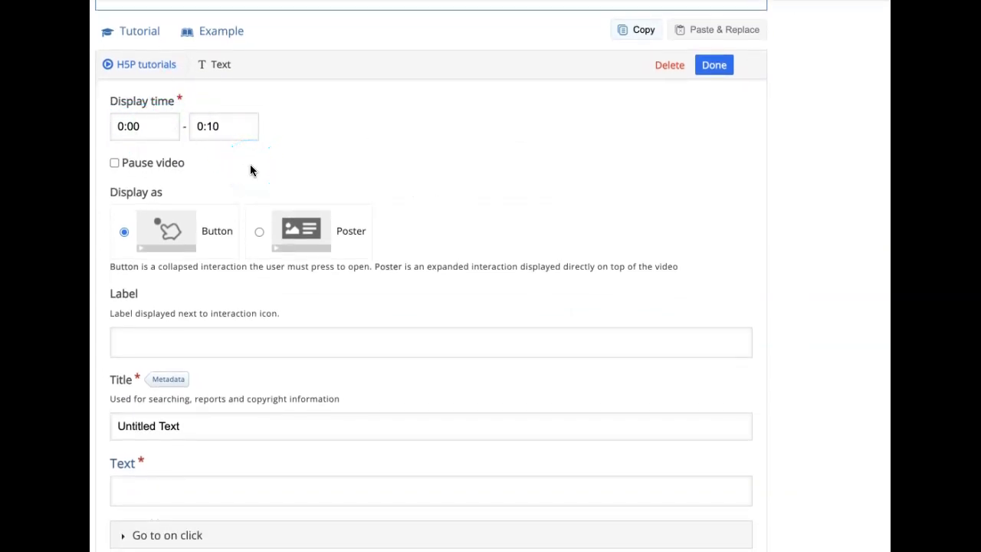
{"action": "left_click", "coordinate": [661, 68]}
{"action": "left_click", "coordinate": [450, 305]}
Pause the video at 12:44 and add a Text interaction spanning 12:44.336–12:54.336
{"action": "scroll", "coordinate": [330, 397], "scroll_direction": "down", "scroll_amount": 3}
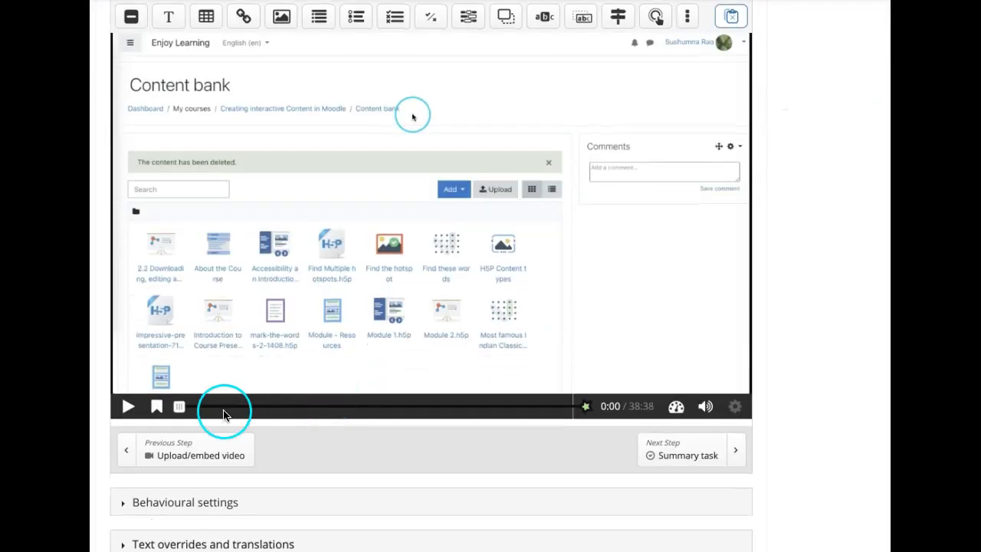
{"action": "left_click_drag", "start_coordinate": [177, 408], "coordinate": [306, 410]}
{"action": "left_click", "coordinate": [129, 407]}
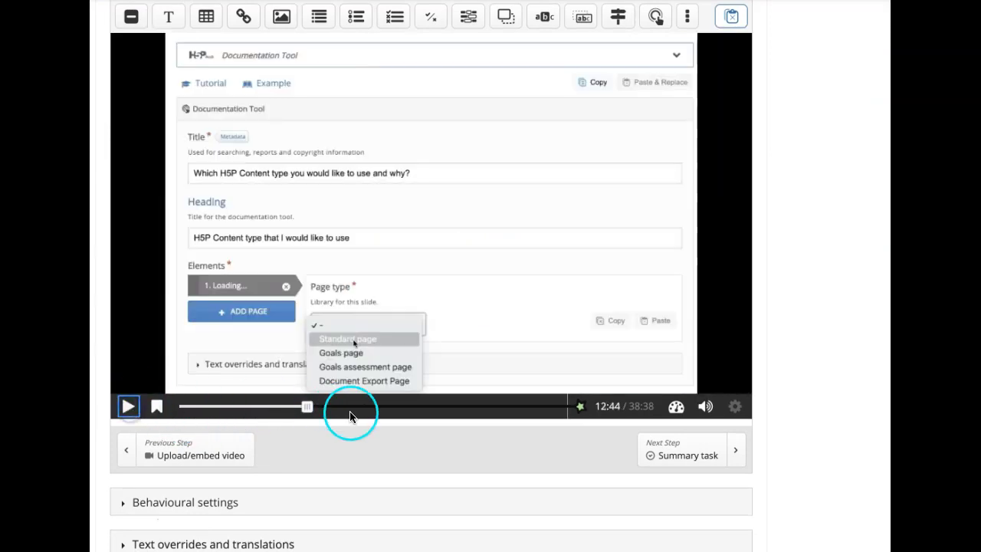
{"action": "scroll", "coordinate": [324, 318], "scroll_direction": "up", "scroll_amount": 2}
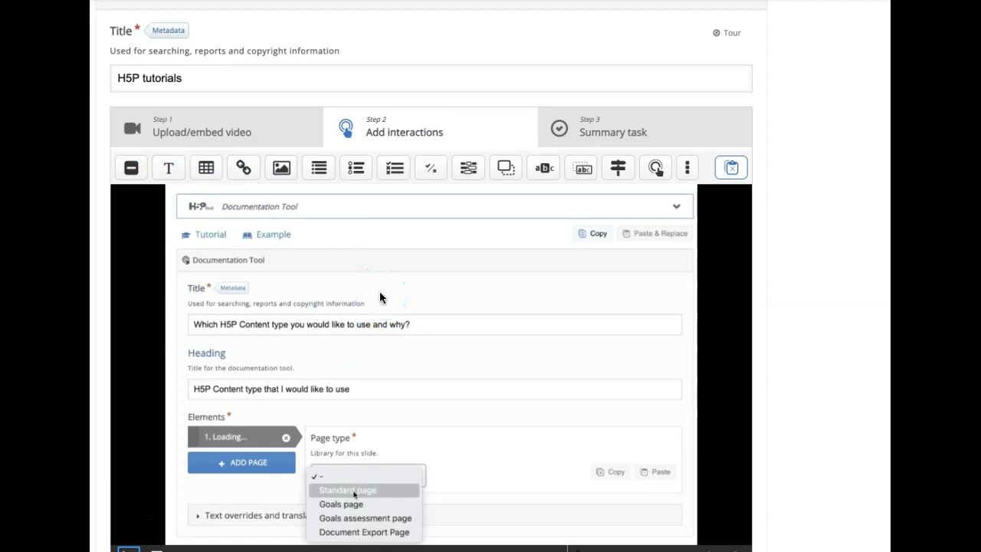
{"action": "scroll", "coordinate": [206, 211], "scroll_direction": "down", "scroll_amount": 1}
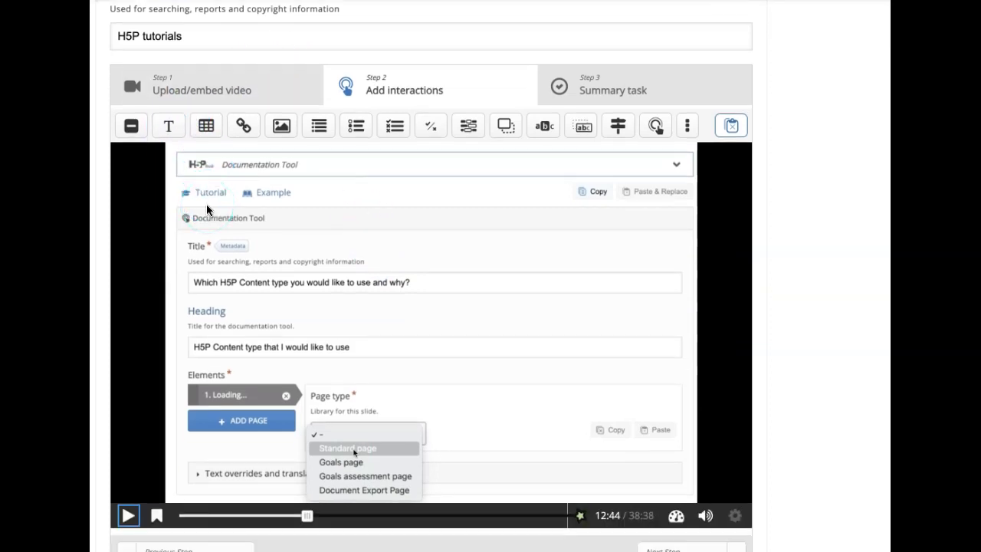
{"action": "left_click", "coordinate": [170, 128]}
{"action": "left_click_drag", "start_coordinate": [128, 88], "coordinate": [260, 88]}
Keep the Text interaction displayed as a Button with Pause video unticked
{"action": "left_click", "coordinate": [164, 196]}
{"action": "left_click", "coordinate": [210, 157]}
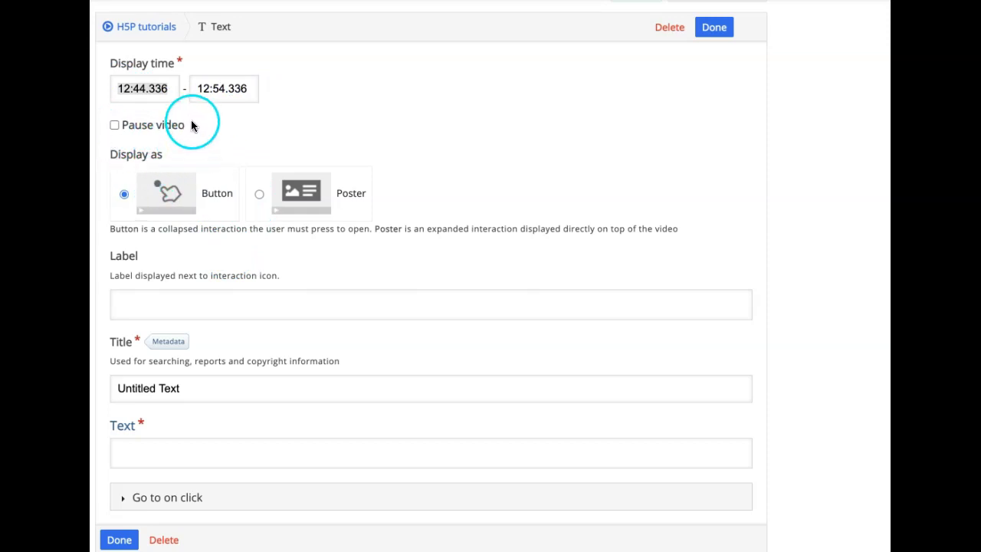
{"action": "left_click", "coordinate": [114, 127]}
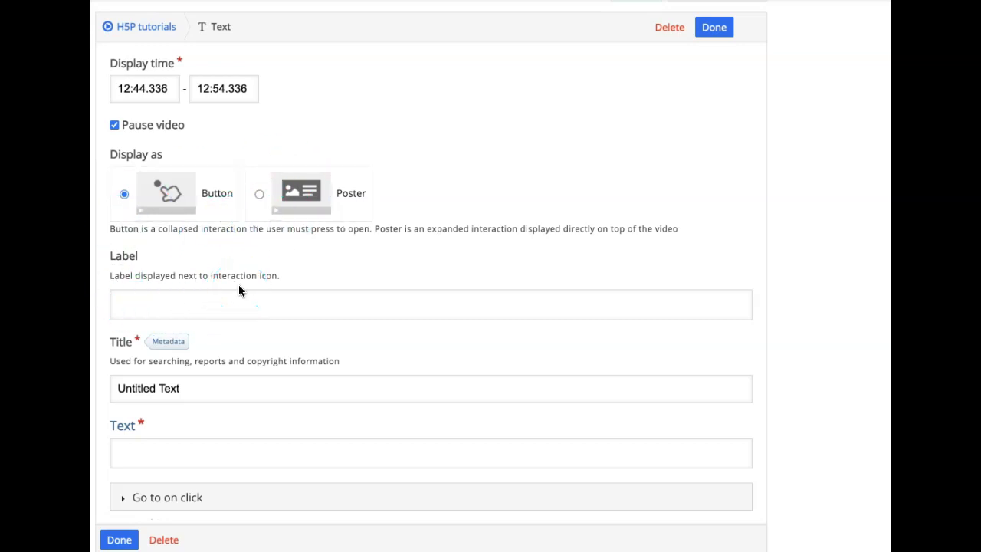
{"action": "left_click", "coordinate": [115, 125]}
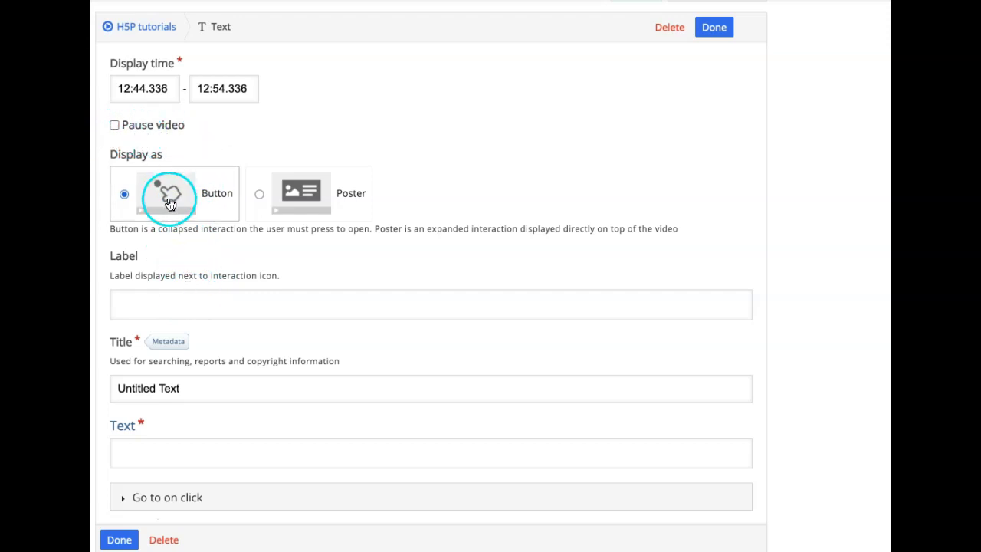
{"action": "left_click", "coordinate": [170, 296]}
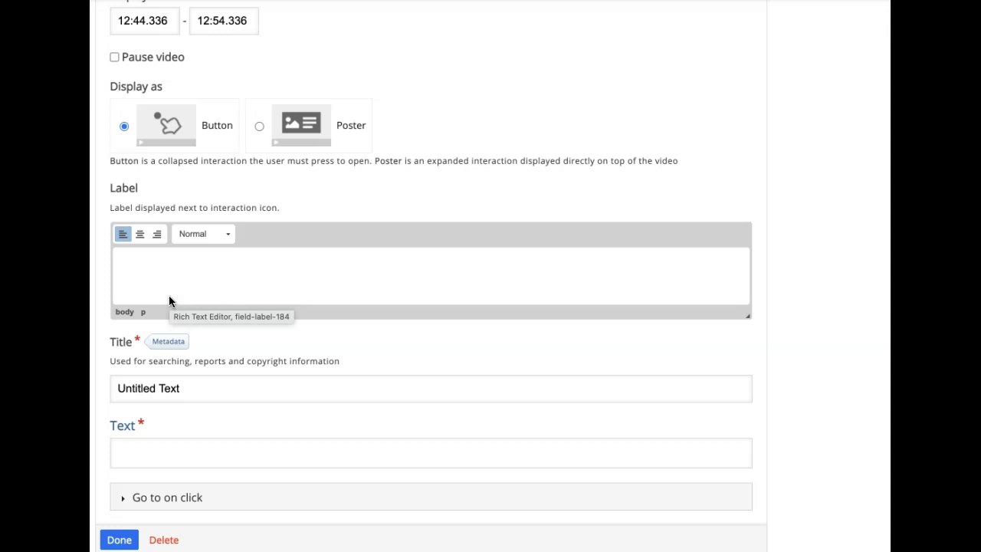
Rename the interaction to 'Text' and write 'More information' as its body
{"action": "left_click", "coordinate": [158, 388]}
{"action": "left_click_drag", "start_coordinate": [159, 388], "coordinate": [117, 388]}
{"action": "key", "text": "BackSpace"}
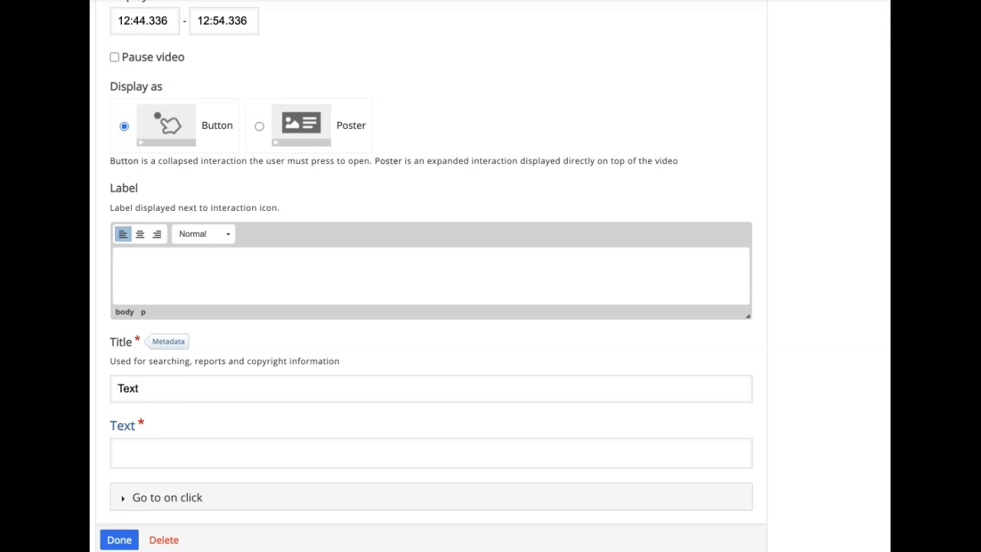
{"action": "left_click", "coordinate": [158, 457]}
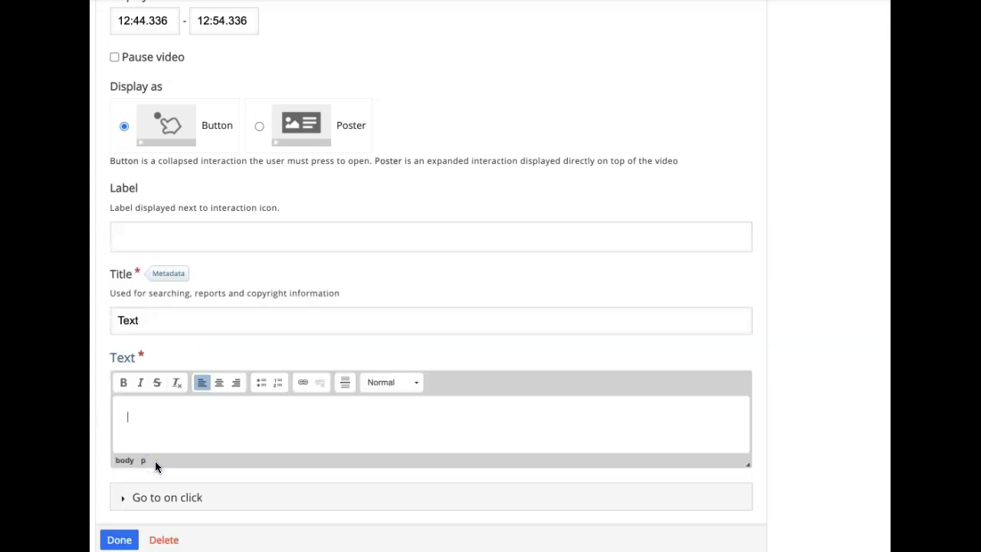
{"action": "type", "text": "More information"}
Leave Go to on click unset and save the Text interaction
{"action": "left_click", "coordinate": [241, 502]}
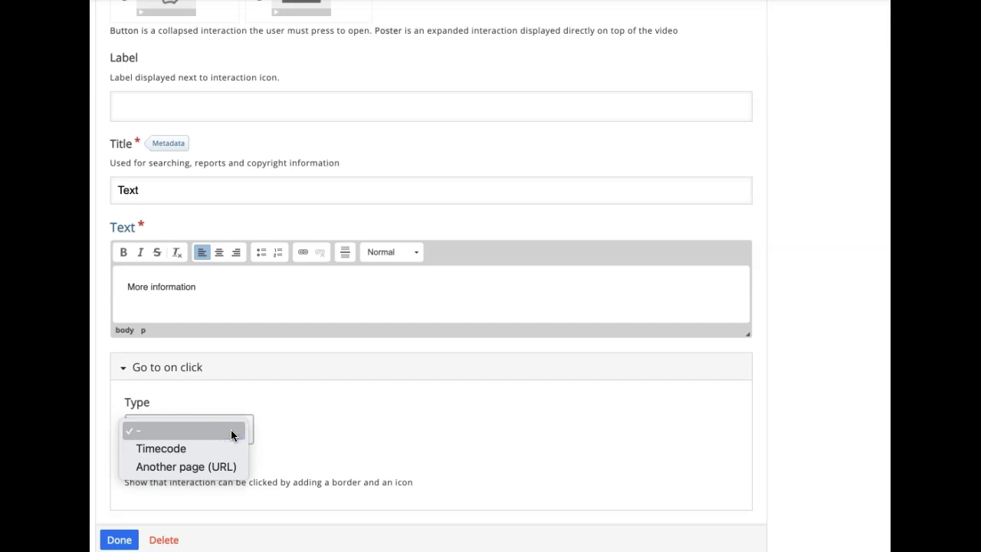
{"action": "left_click", "coordinate": [228, 473]}
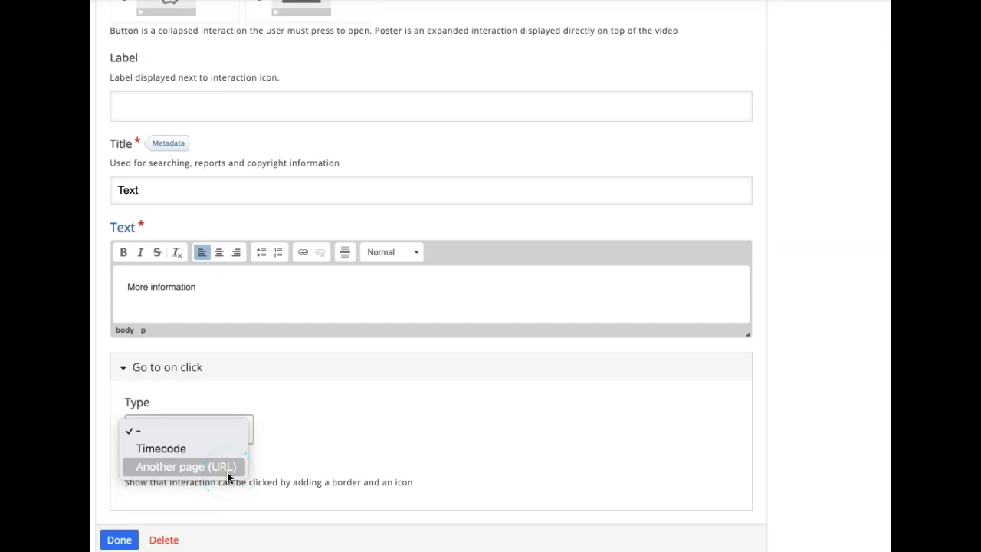
{"action": "left_click", "coordinate": [120, 371]}
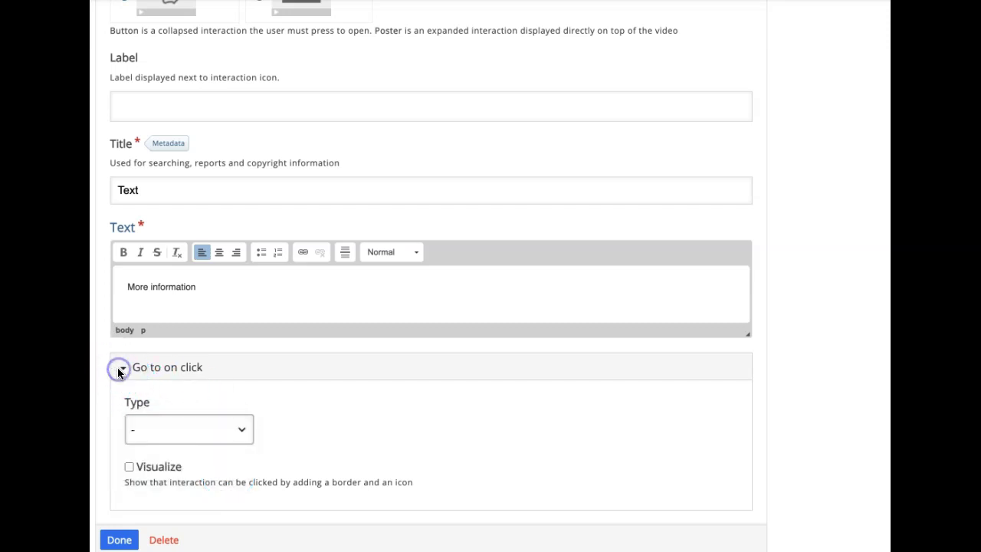
{"action": "left_click", "coordinate": [191, 449]}
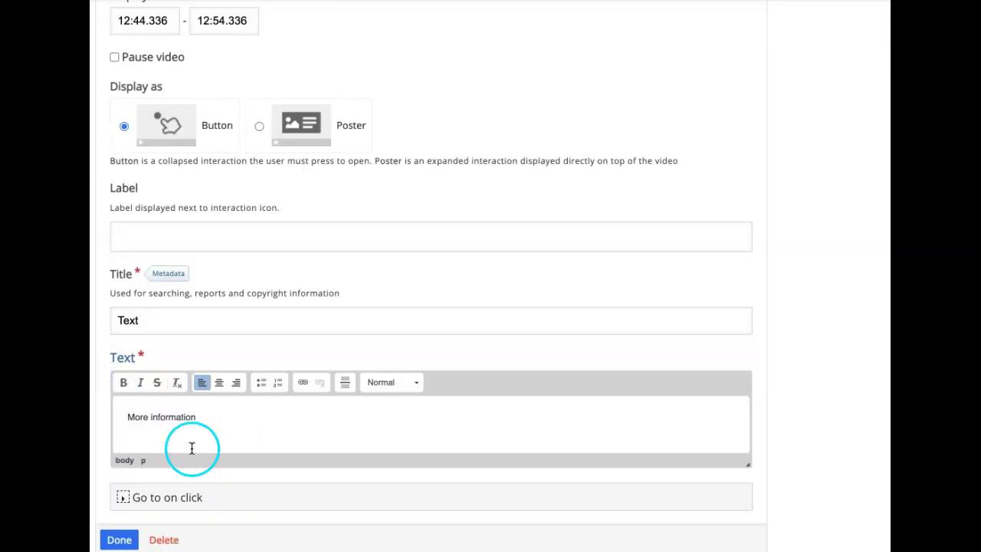
{"action": "left_click", "coordinate": [122, 538]}
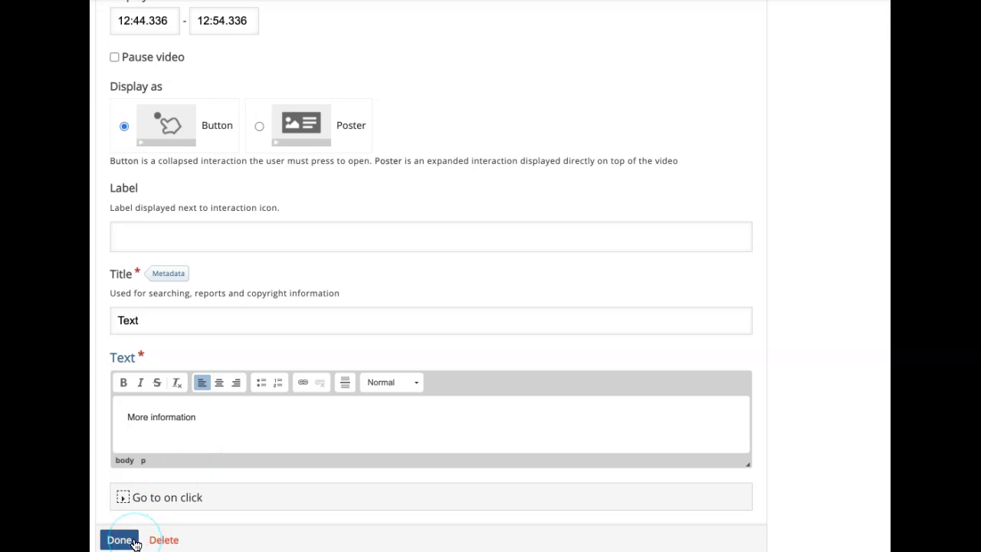
{"action": "left_click", "coordinate": [497, 347]}
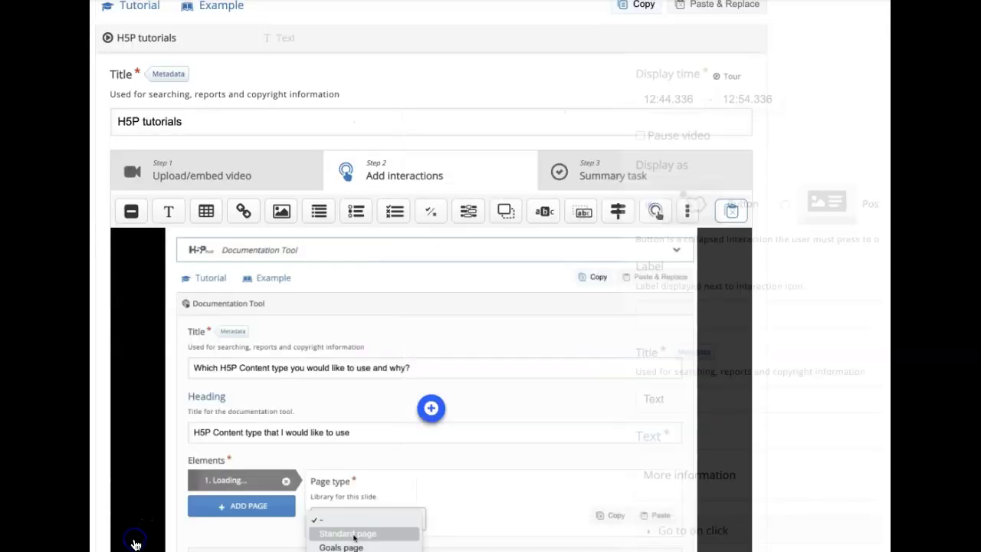
Move the 'More information' hotspot to the video's top-left beside the Title field
{"action": "left_click", "coordinate": [434, 409]}
{"action": "left_click_drag", "start_coordinate": [434, 410], "coordinate": [195, 326]}
{"action": "left_click", "coordinate": [318, 300]}
Preview at 12:50, check that the hotspot opens 'More information', then return to editing
{"action": "scroll", "coordinate": [621, 65], "scroll_direction": "up", "scroll_amount": 2}
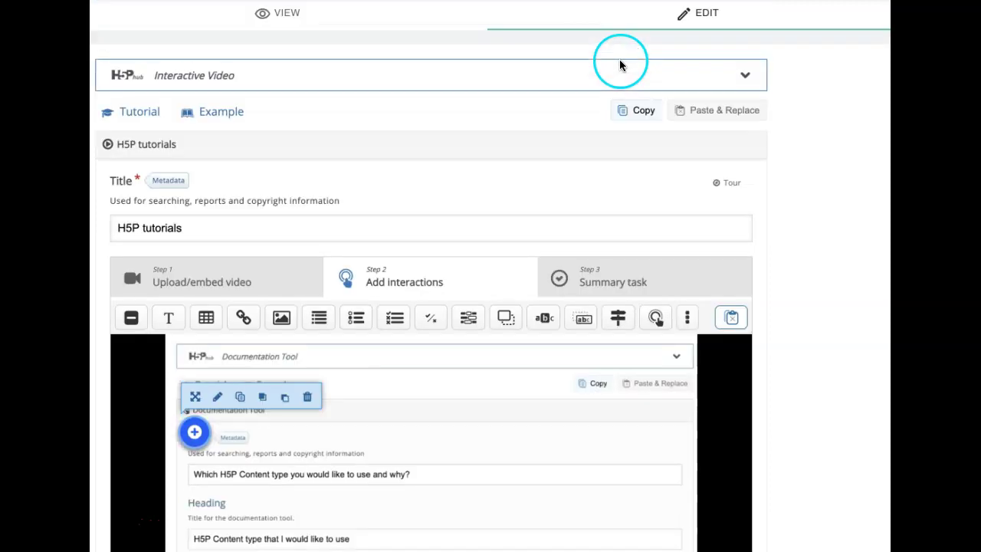
{"action": "left_click", "coordinate": [366, 20]}
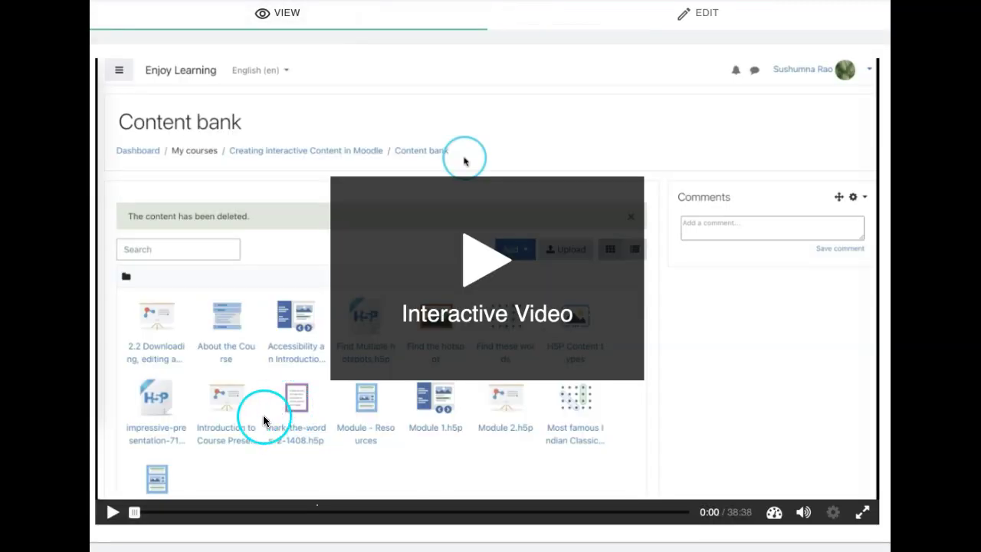
{"action": "left_click_drag", "start_coordinate": [230, 517], "coordinate": [319, 510]}
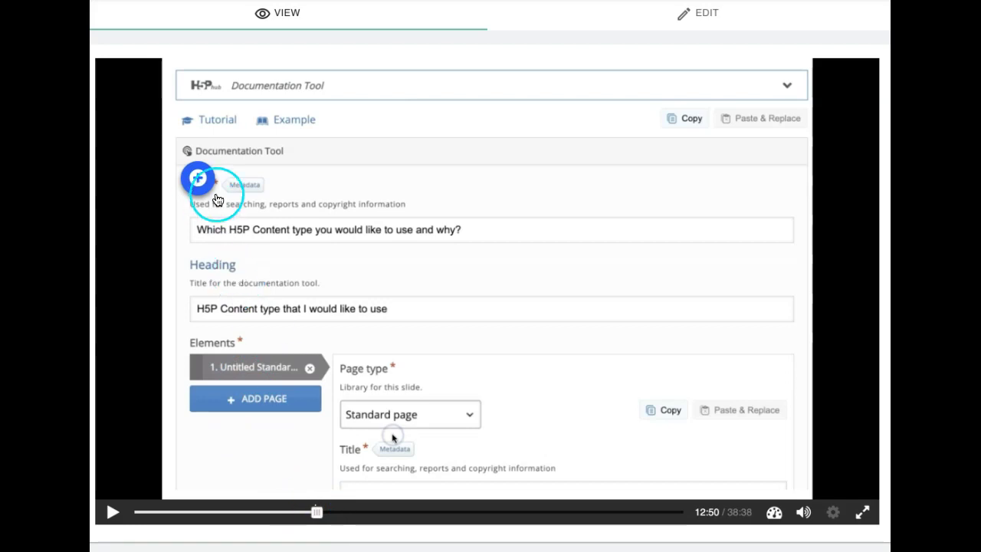
{"action": "left_click", "coordinate": [198, 178]}
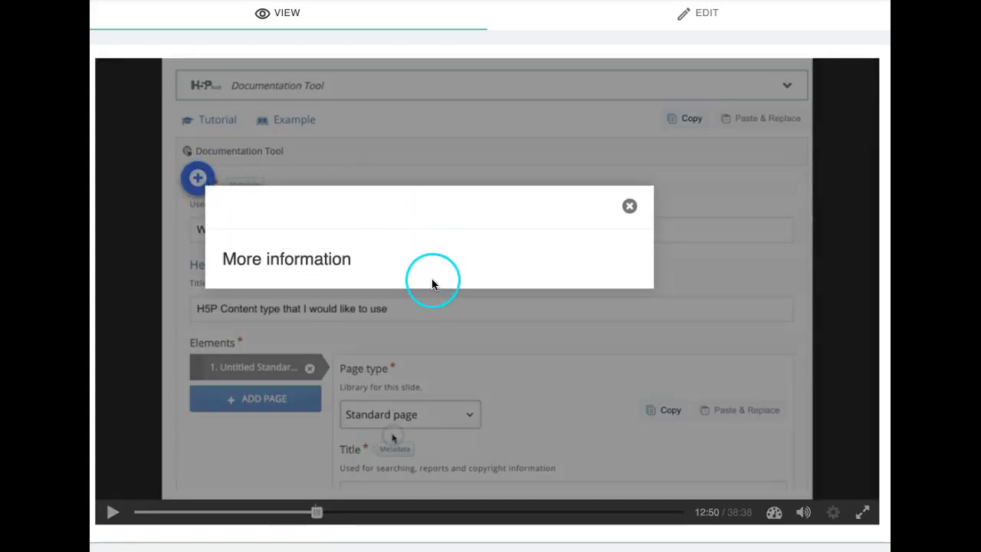
{"action": "left_click", "coordinate": [630, 209]}
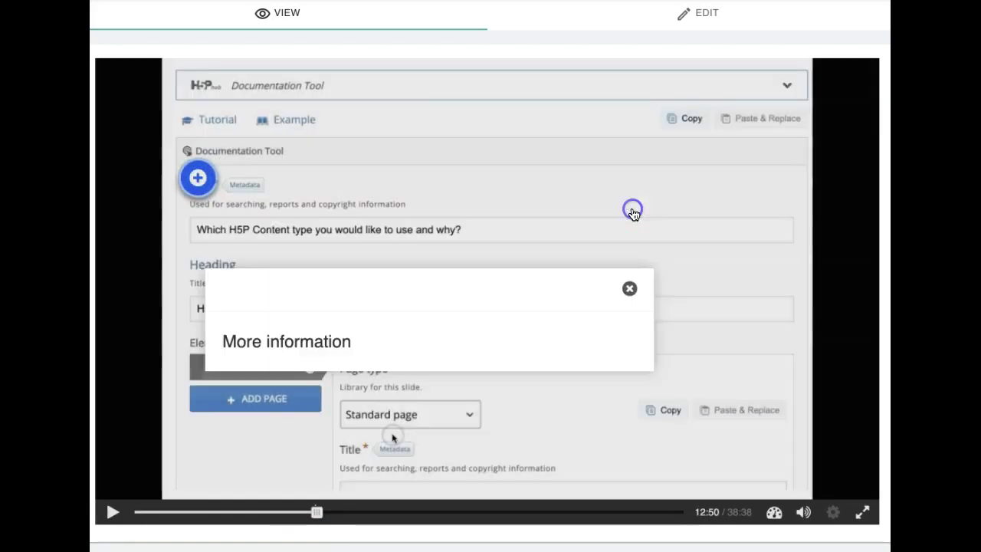
{"action": "left_click", "coordinate": [713, 13]}
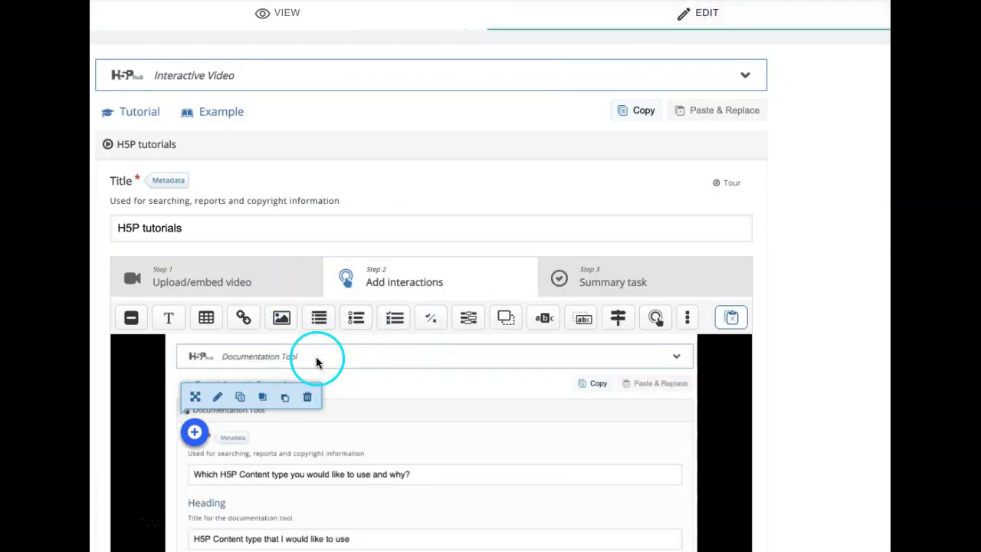
Change the Text interaction's display from Button to Poster and save it
{"action": "scroll", "coordinate": [315, 356], "scroll_direction": "down", "scroll_amount": 1}
{"action": "double_click", "coordinate": [195, 361]}
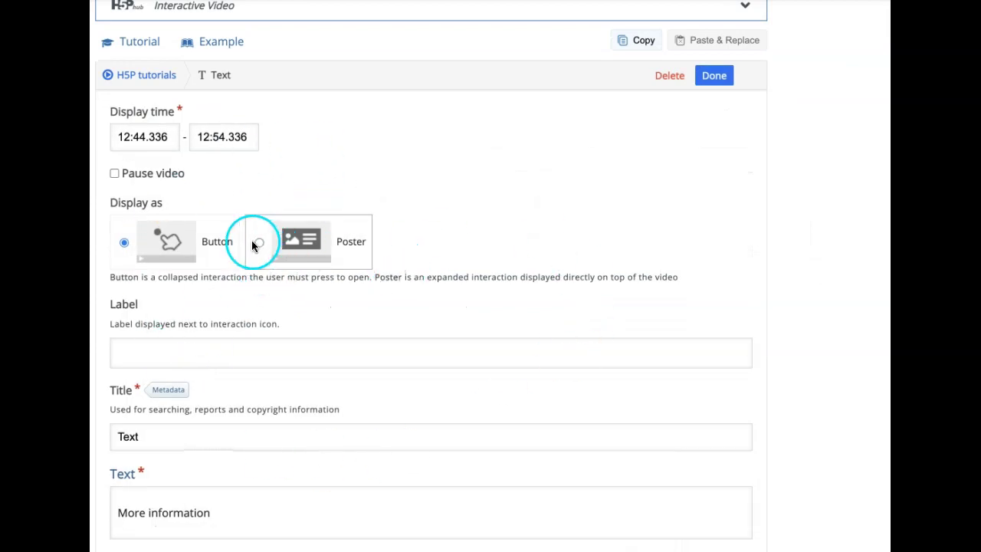
{"action": "left_click", "coordinate": [259, 242]}
{"action": "scroll", "coordinate": [243, 412], "scroll_direction": "down", "scroll_amount": 1}
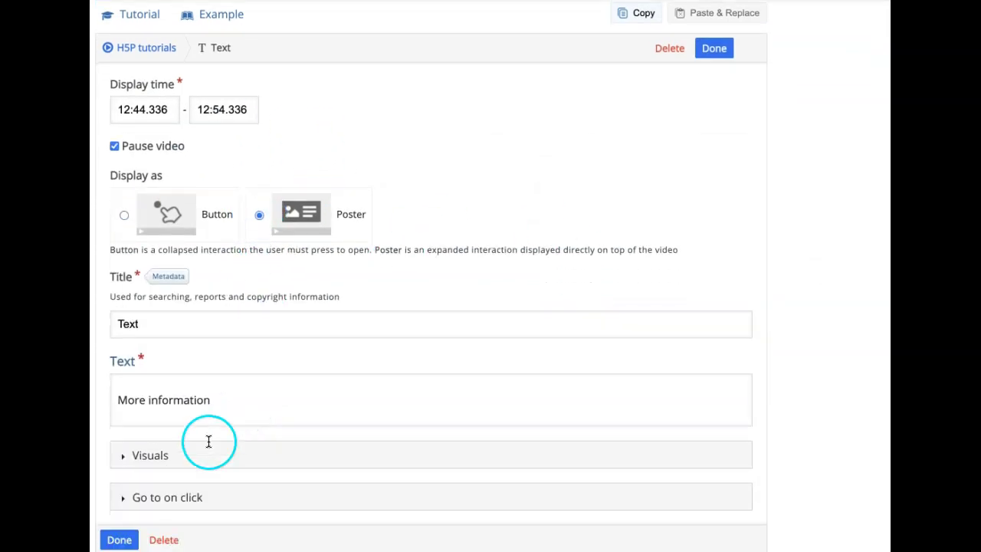
{"action": "left_click", "coordinate": [119, 540]}
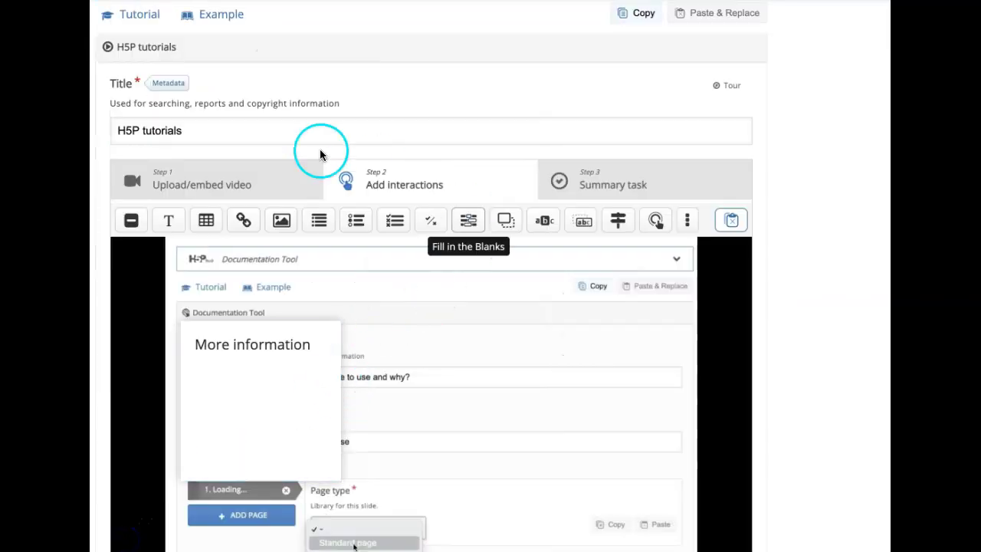
Preview the video around 12:48 to see the 'More information' poster
{"action": "scroll", "coordinate": [322, 154], "scroll_direction": "up", "scroll_amount": 2}
{"action": "left_click", "coordinate": [300, 24]}
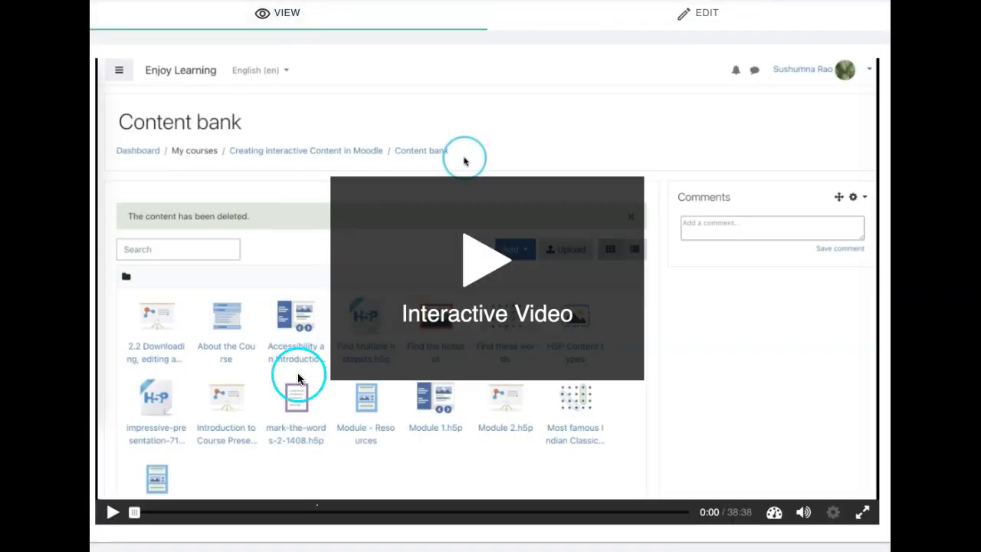
{"action": "left_click_drag", "start_coordinate": [136, 512], "coordinate": [311, 512]}
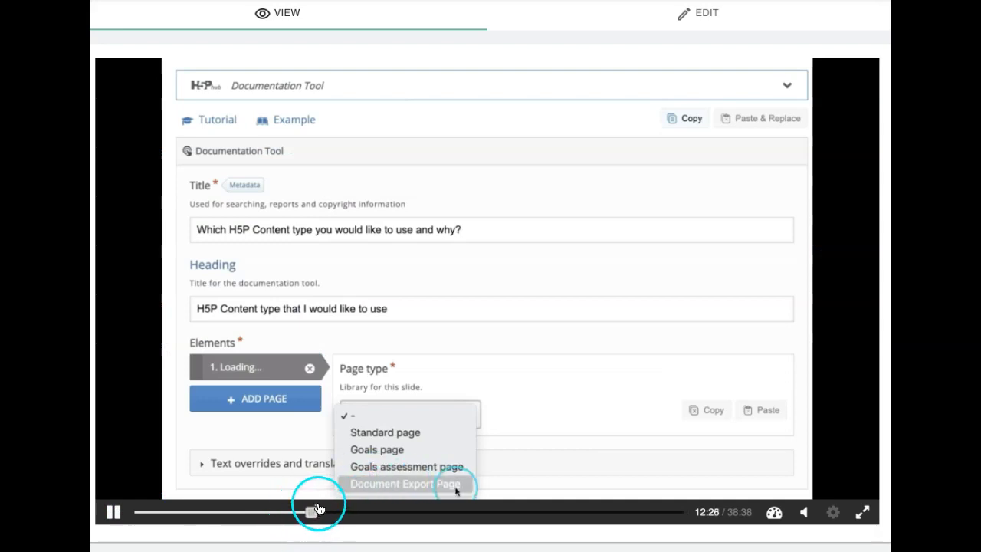
{"action": "left_click_drag", "start_coordinate": [317, 514], "coordinate": [320, 514]}
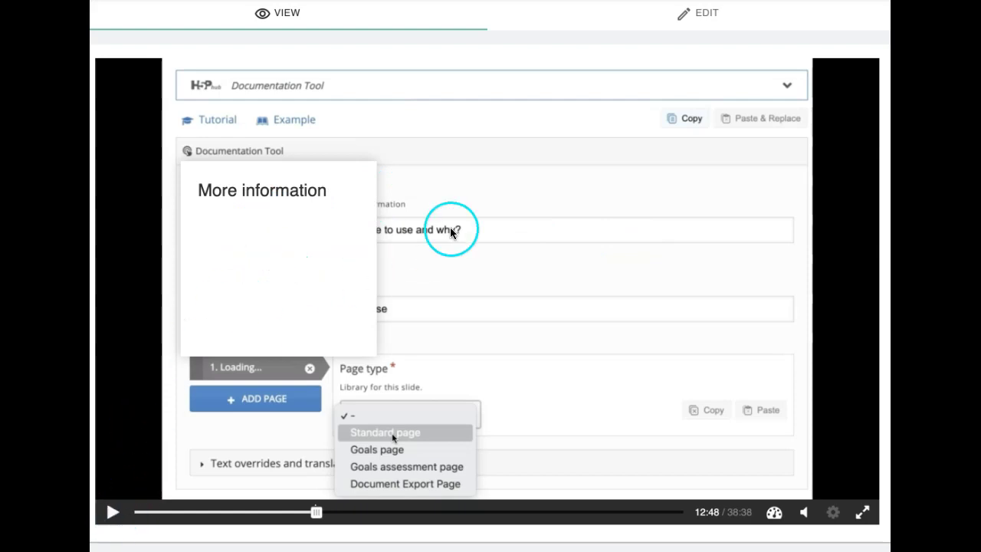
Delete the 'More information' poster interaction in the editor and confirm with OK
{"action": "left_click", "coordinate": [690, 13]}
{"action": "left_click", "coordinate": [289, 487]}
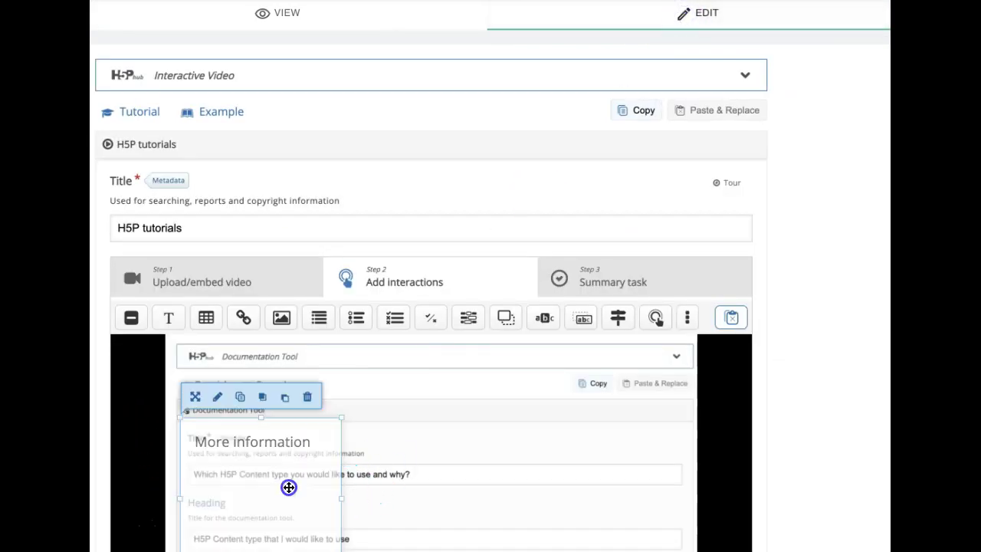
{"action": "left_click", "coordinate": [308, 400]}
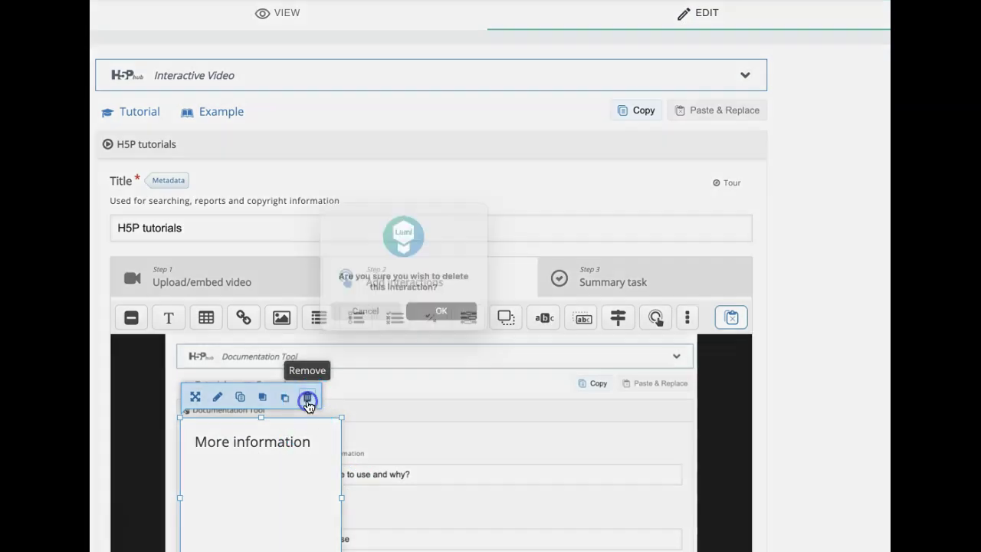
{"action": "left_click", "coordinate": [443, 313]}
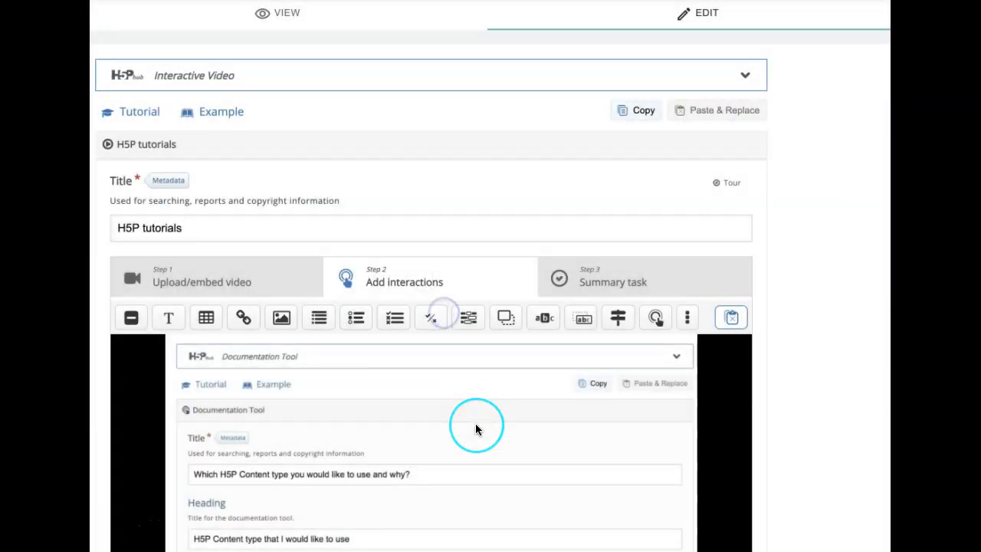
{"action": "scroll", "coordinate": [475, 423], "scroll_direction": "down", "scroll_amount": 3}
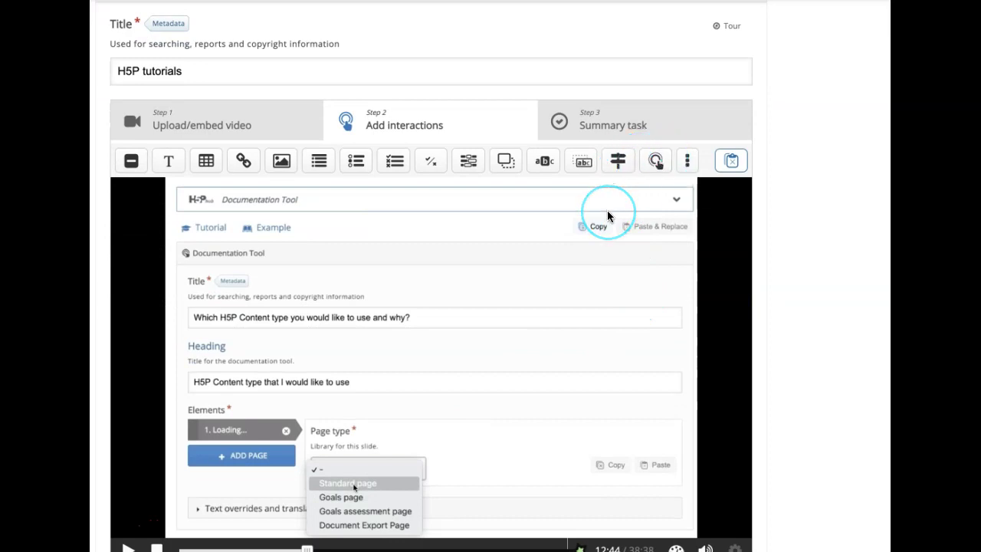
{"action": "scroll", "coordinate": [608, 216], "scroll_direction": "down", "scroll_amount": 1}
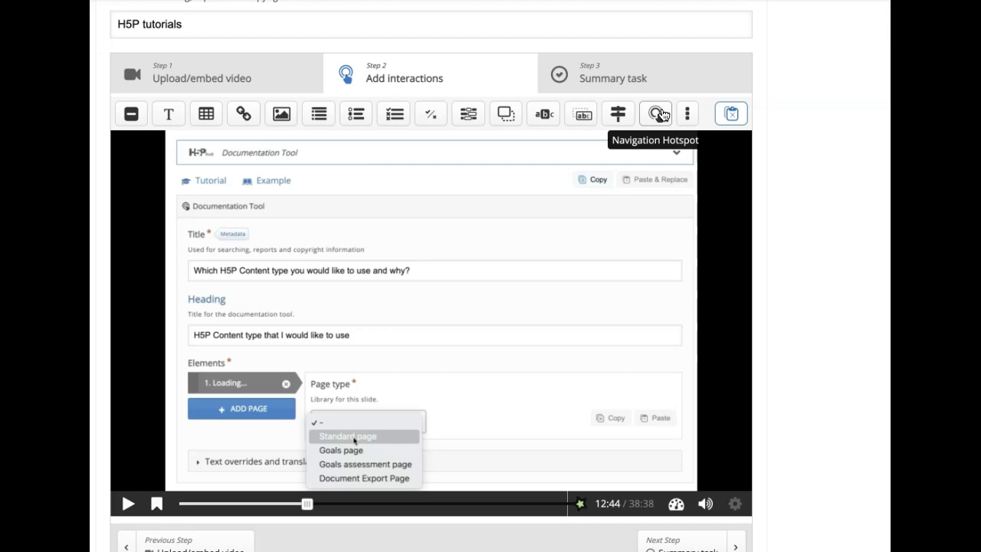
{"action": "left_click", "coordinate": [617, 115]}
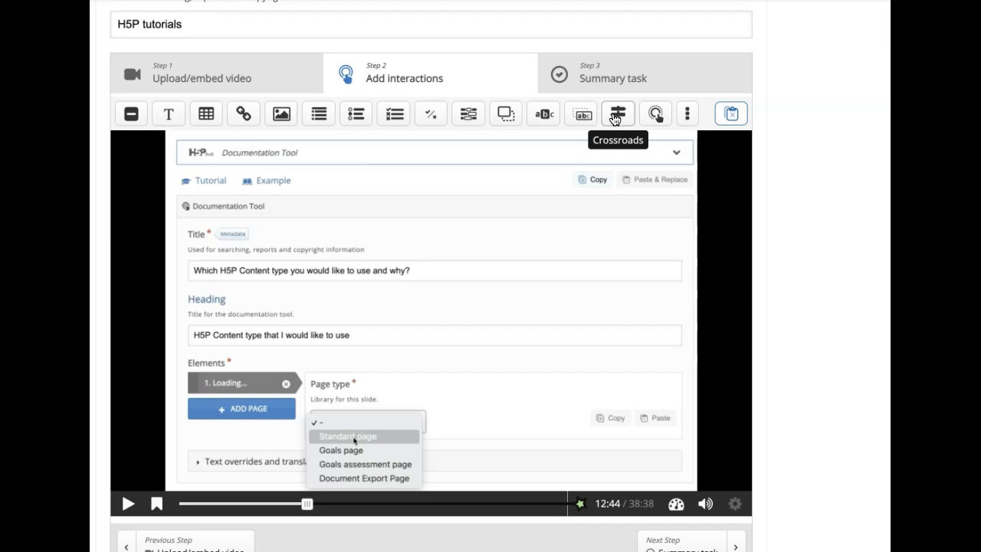
Add a Crossroads interaction at 12:44 and look over its empty Question Text field
{"action": "left_click", "coordinate": [617, 114]}
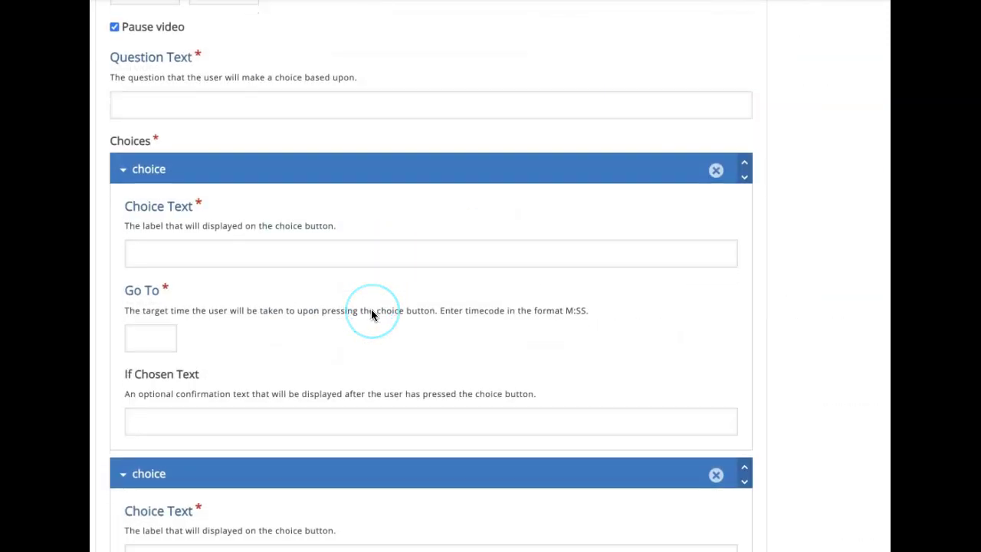
{"action": "scroll", "coordinate": [371, 314], "scroll_direction": "up", "scroll_amount": 3}
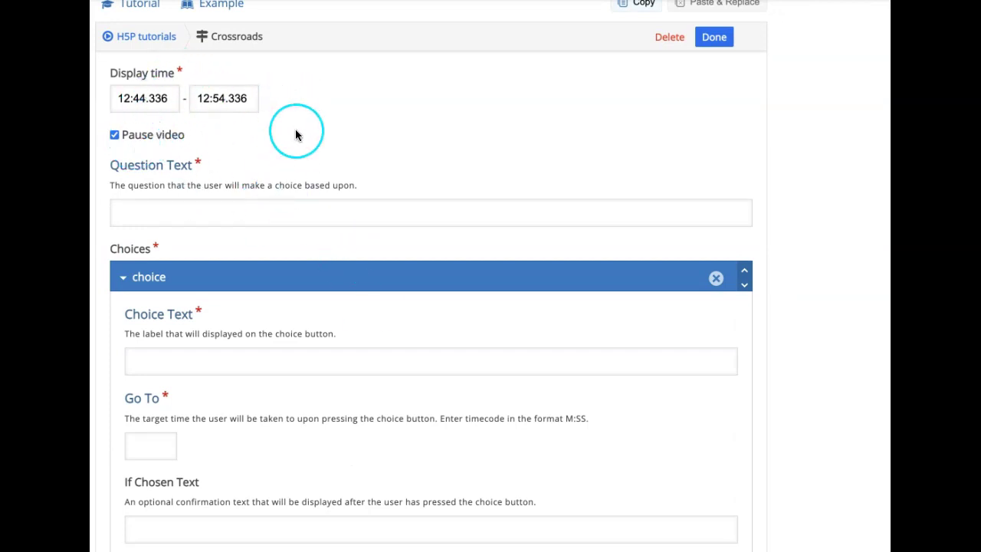
{"action": "scroll", "coordinate": [295, 136], "scroll_direction": "down", "scroll_amount": 2}
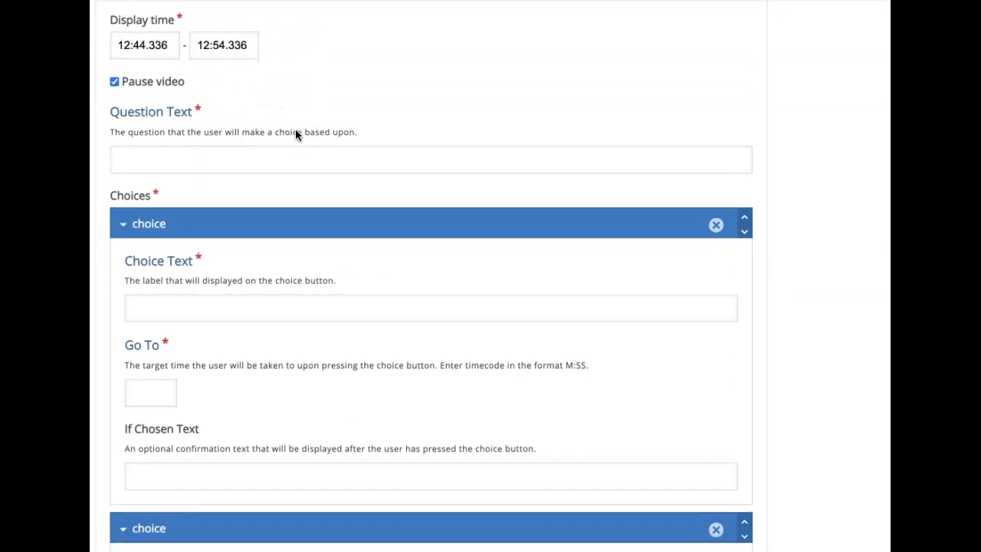
{"action": "left_click", "coordinate": [177, 151]}
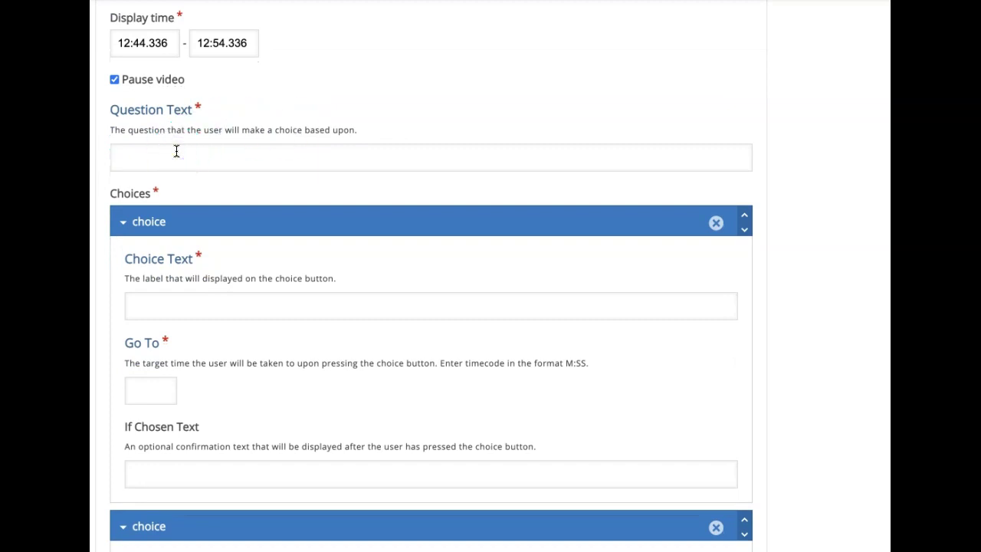
{"action": "scroll", "coordinate": [176, 151], "scroll_direction": "down", "scroll_amount": 4}
{"action": "scroll", "coordinate": [190, 323], "scroll_direction": "down", "scroll_amount": 8}
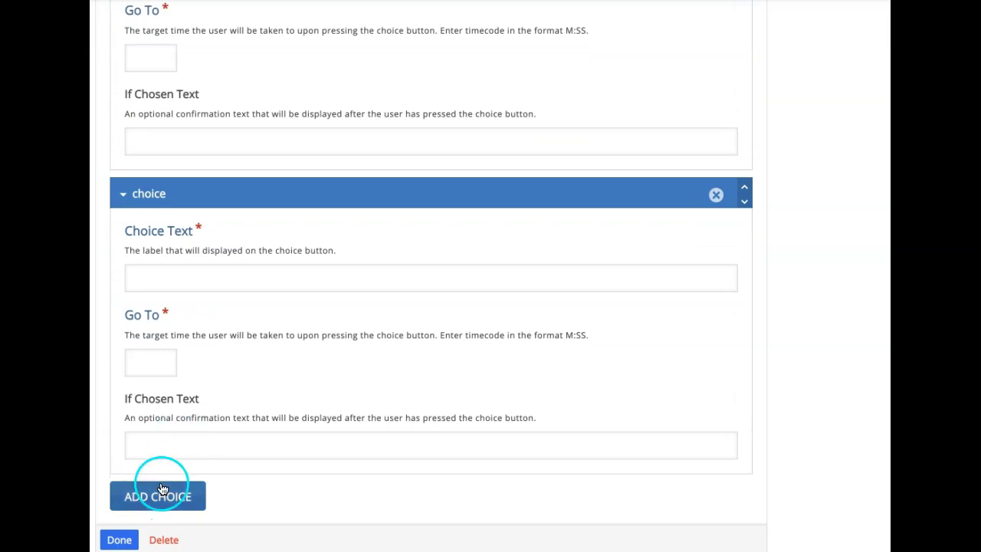
Review the Crossroads form's two choices, then ask to delete the interaction
{"action": "left_click", "coordinate": [132, 541]}
{"action": "left_click", "coordinate": [368, 343]}
{"action": "scroll", "coordinate": [369, 342], "scroll_direction": "up", "scroll_amount": 5}
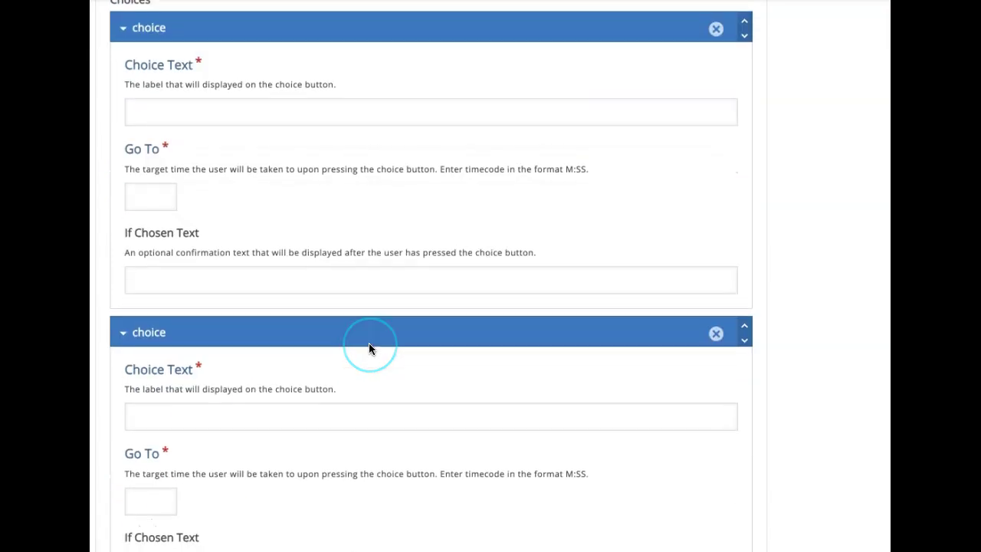
{"action": "scroll", "coordinate": [368, 345], "scroll_direction": "up", "scroll_amount": 3}
{"action": "left_click", "coordinate": [684, 158]}
{"action": "scroll", "coordinate": [684, 160], "scroll_direction": "up", "scroll_amount": 5}
{"action": "scroll", "coordinate": [429, 355], "scroll_direction": "down", "scroll_amount": 2}
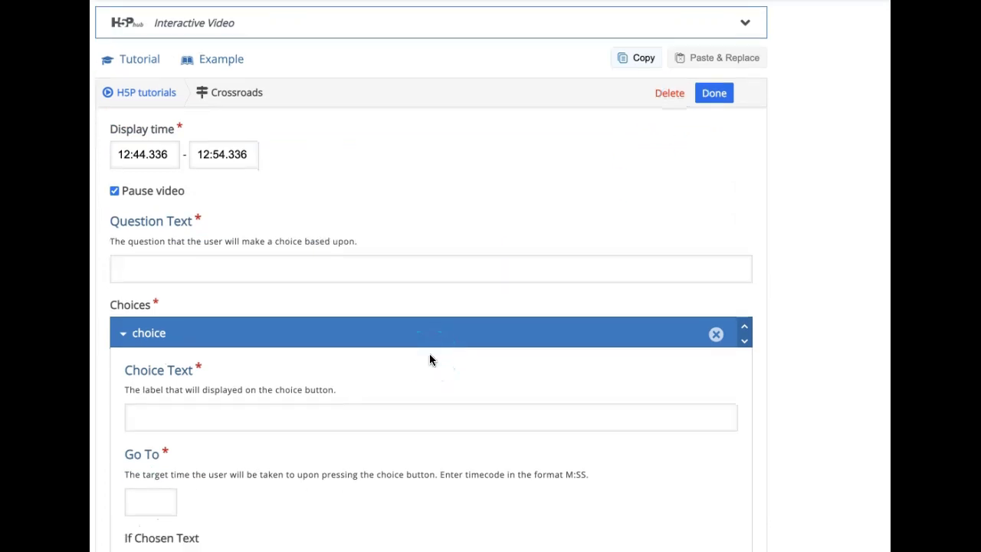
{"action": "left_click", "coordinate": [670, 93]}
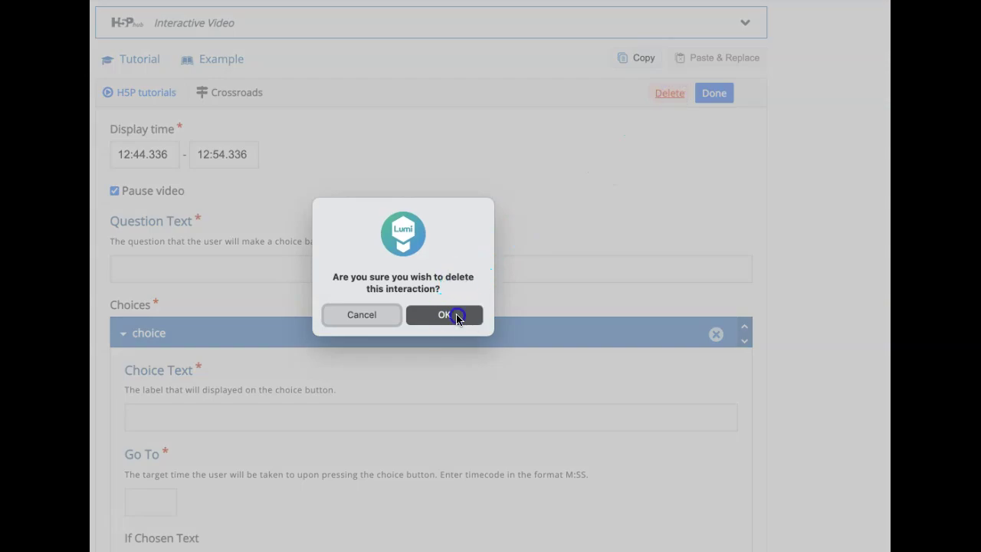
Confirm deletion of the Crossroads interaction
{"action": "left_click", "coordinate": [457, 316]}
{"action": "scroll", "coordinate": [506, 347], "scroll_direction": "down", "scroll_amount": 2}
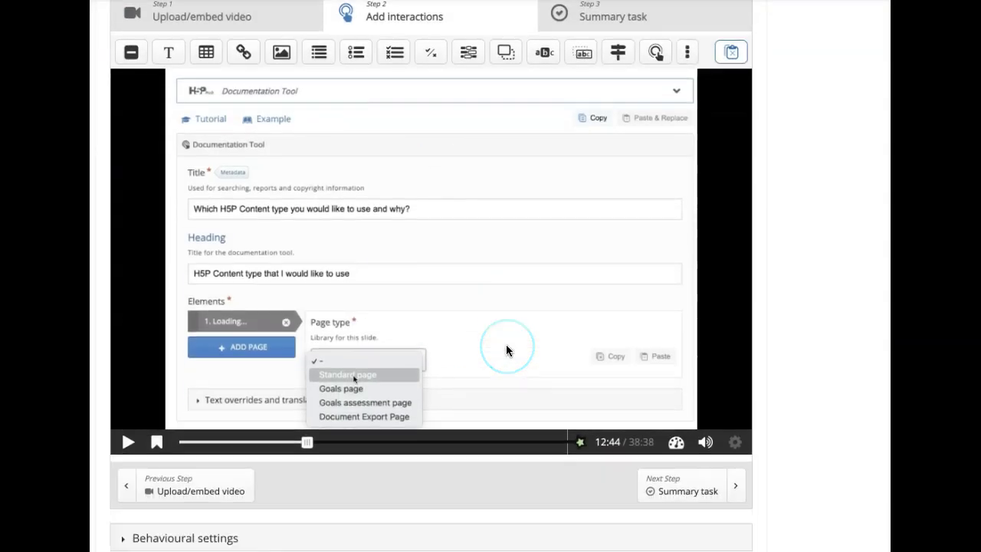
{"action": "scroll", "coordinate": [506, 344], "scroll_direction": "down", "scroll_amount": 2}
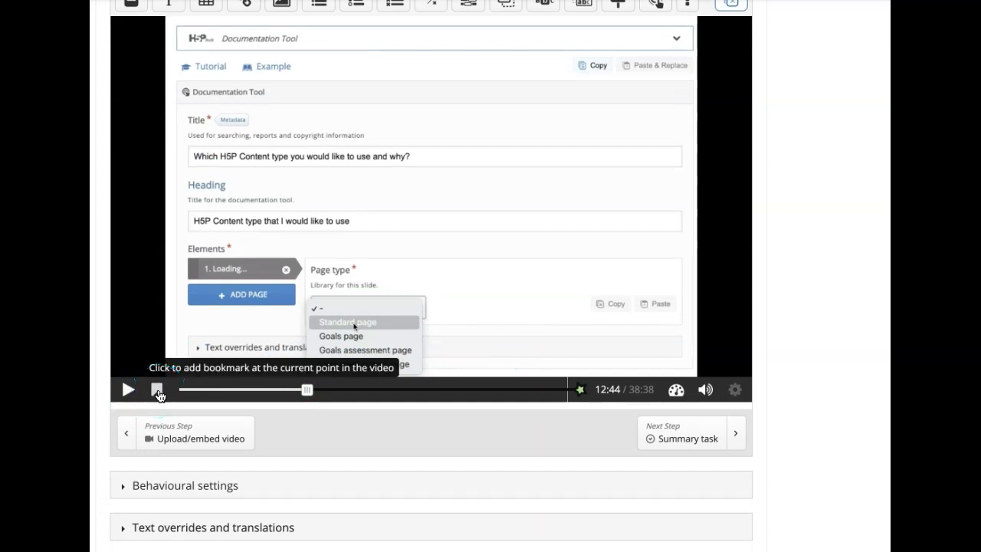
Scrub the video around 12:44 and open the Bookmarks panel at that time
{"action": "left_click", "coordinate": [310, 391]}
{"action": "left_click", "coordinate": [460, 394]}
{"action": "left_click", "coordinate": [345, 396]}
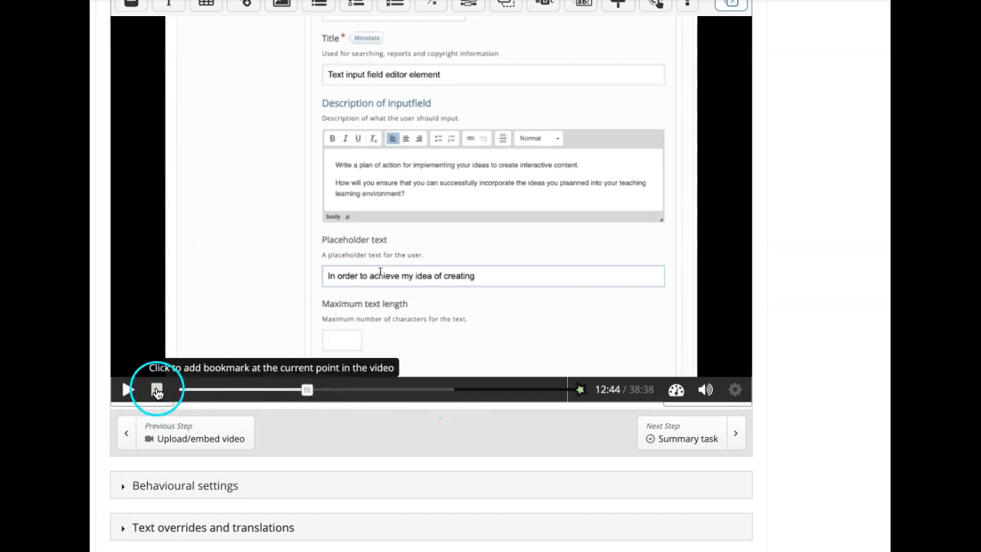
{"action": "left_click", "coordinate": [311, 391]}
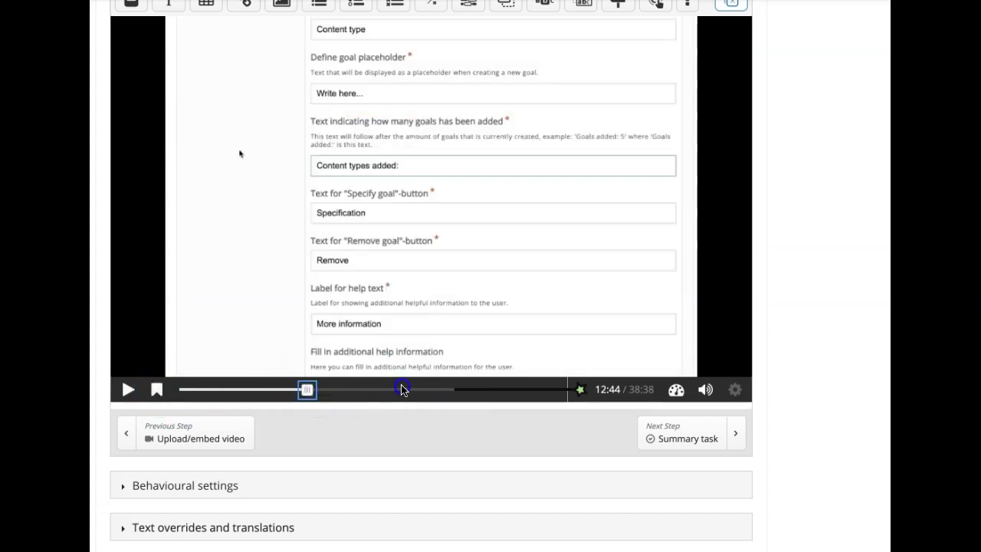
{"action": "left_click", "coordinate": [306, 393]}
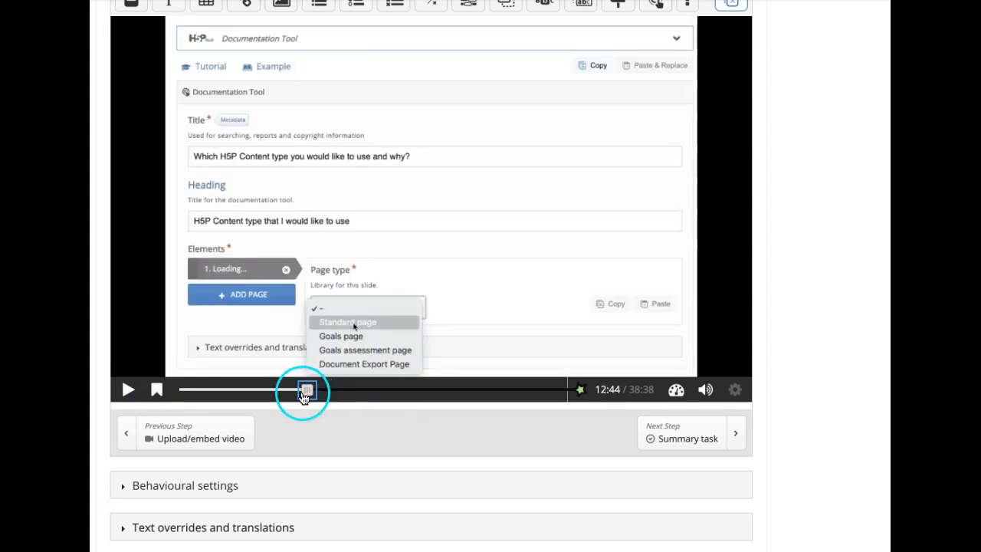
{"action": "left_click", "coordinate": [158, 392]}
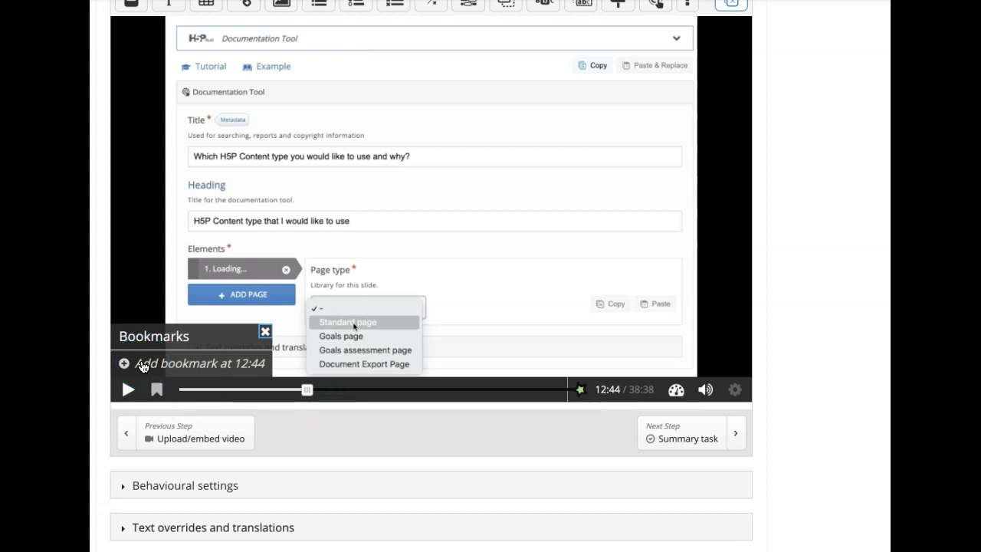
{"action": "left_click", "coordinate": [495, 391]}
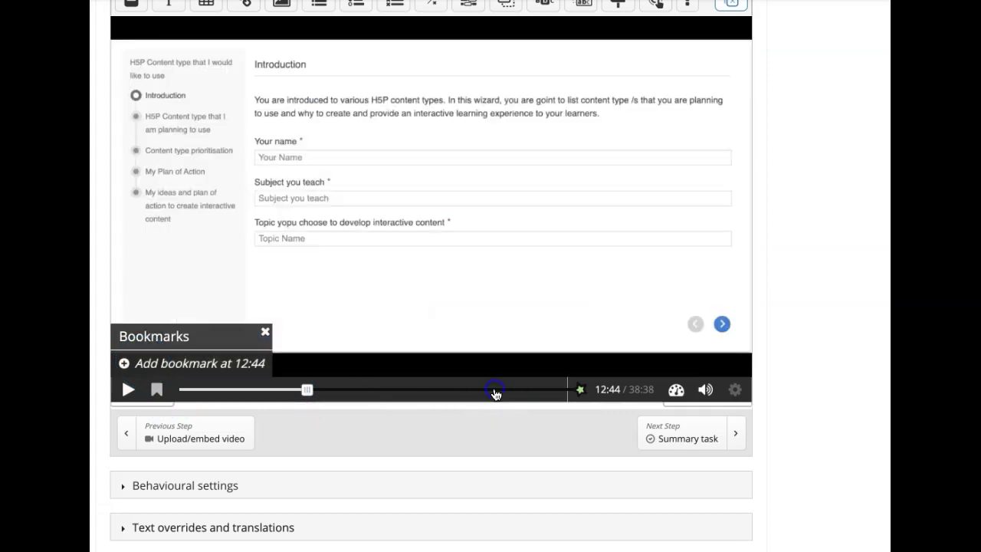
Add a submit screen at 12:44 and close the Bookmarks panel, back at the step tabs
{"action": "left_click", "coordinate": [582, 388]}
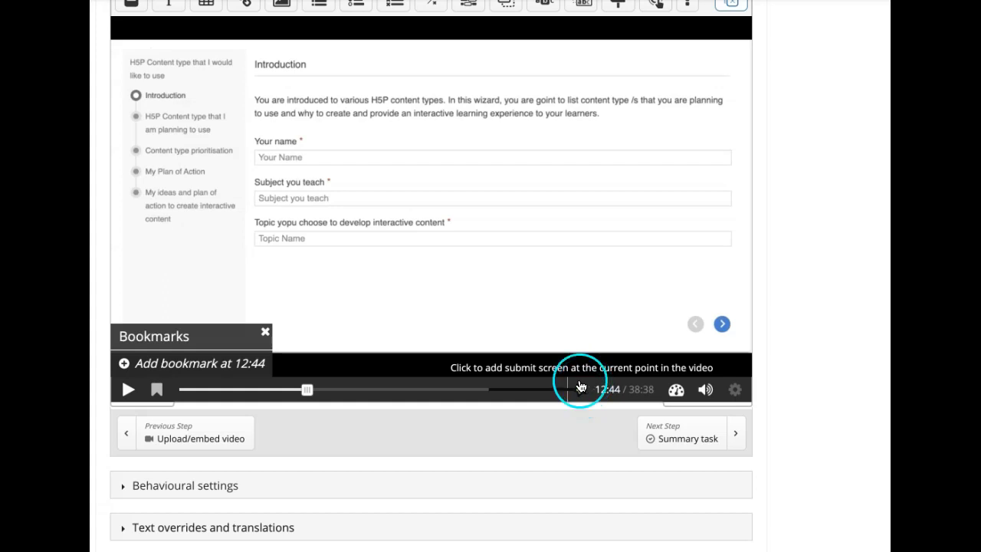
{"action": "left_click", "coordinate": [309, 389]}
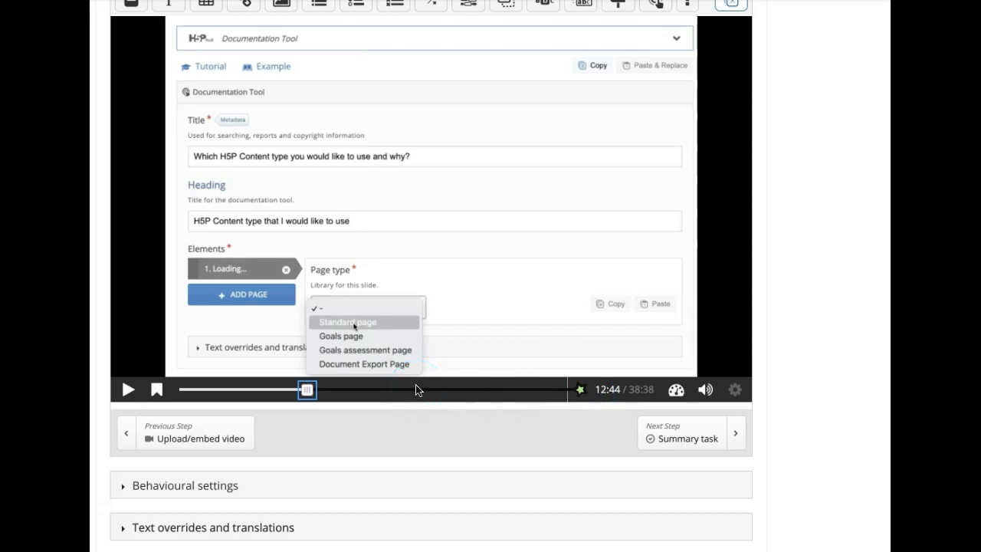
{"action": "scroll", "coordinate": [415, 390], "scroll_direction": "up", "scroll_amount": 1}
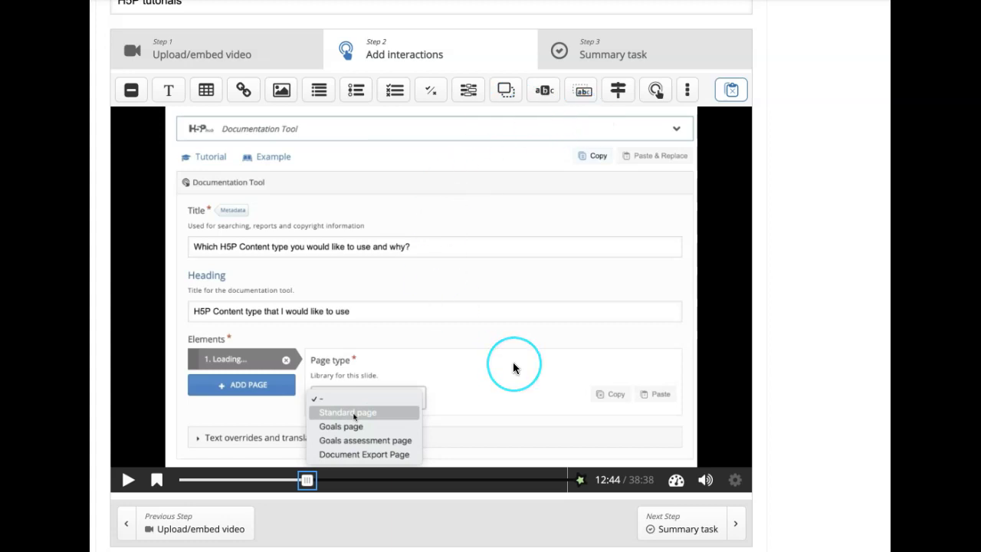
{"action": "scroll", "coordinate": [513, 361], "scroll_direction": "down", "scroll_amount": 1}
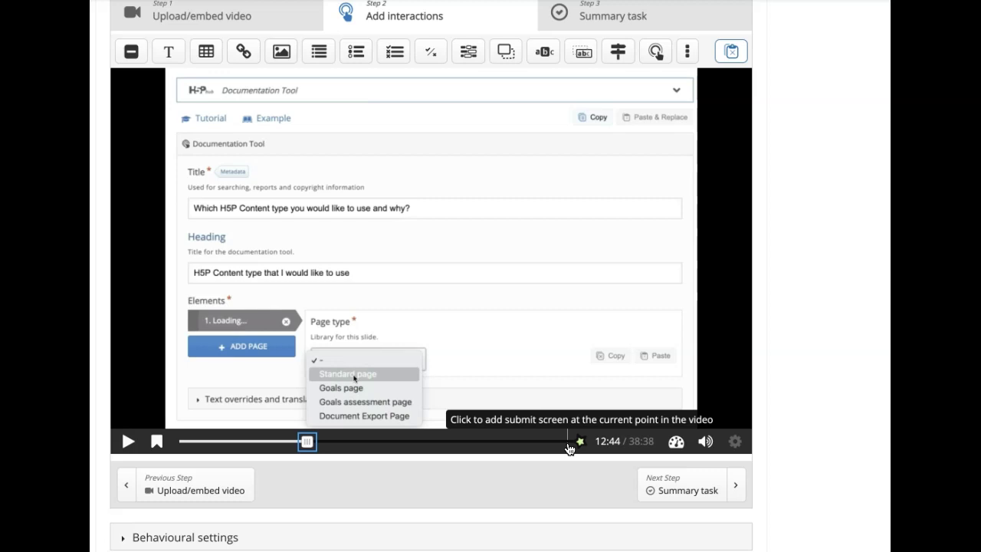
{"action": "scroll", "coordinate": [491, 242], "scroll_direction": "up", "scroll_amount": 1}
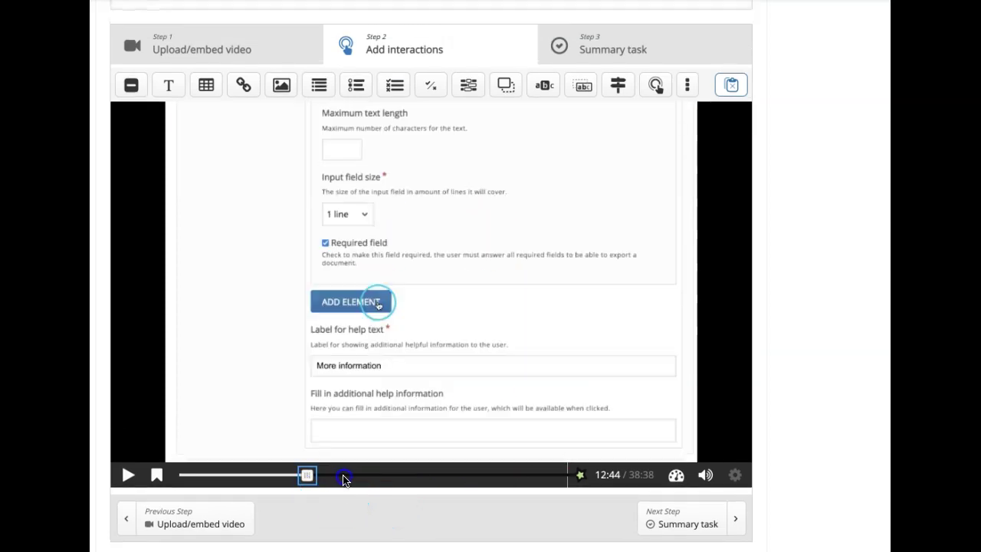
Place a True/False poster asking 'True or False' with False as the correct answer
{"action": "left_click_drag", "start_coordinate": [431, 82], "coordinate": [431, 281]}
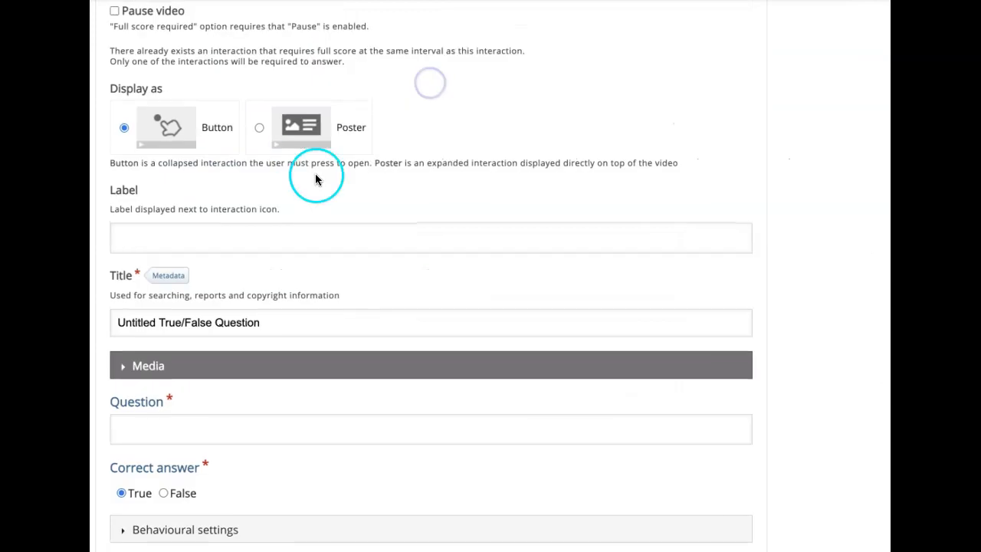
{"action": "left_click", "coordinate": [261, 130]}
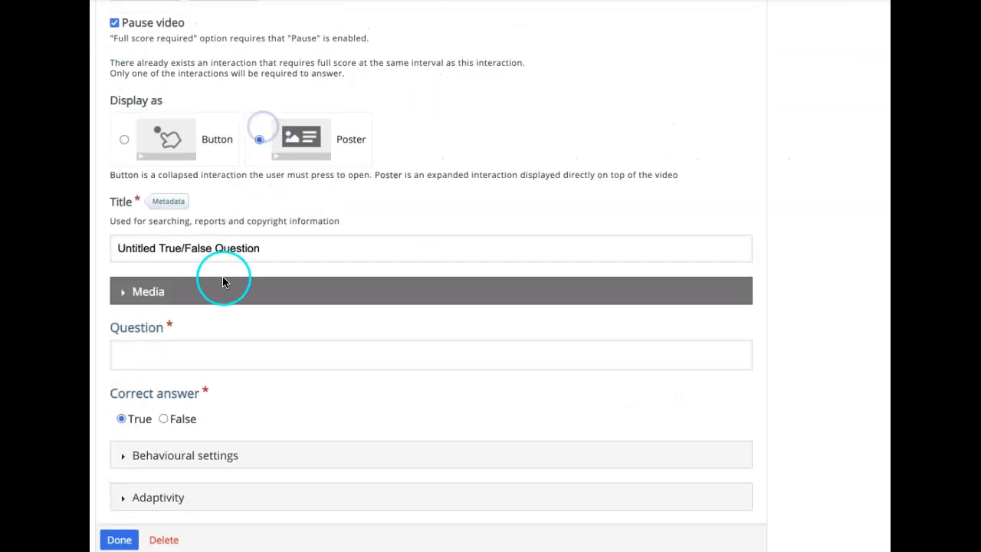
{"action": "left_click", "coordinate": [175, 349]}
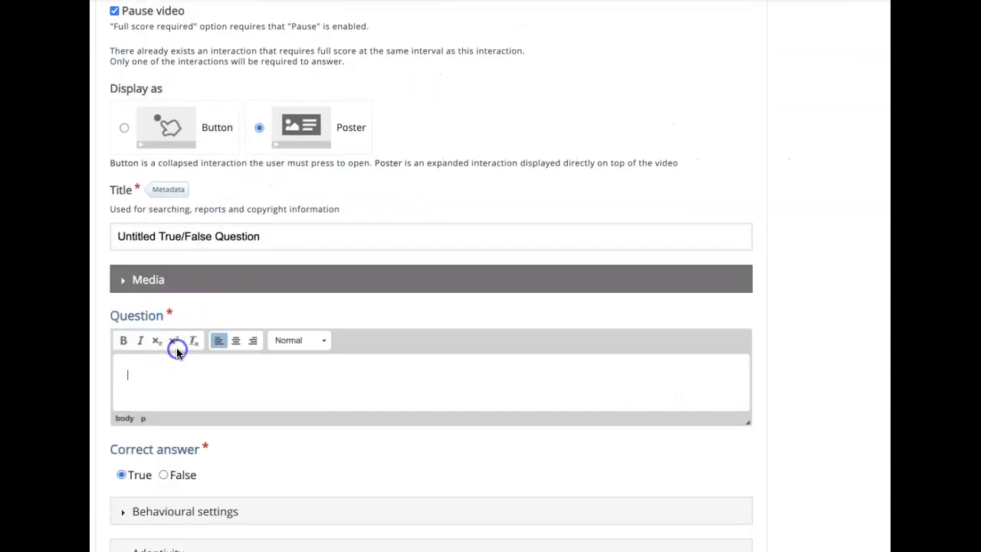
{"action": "type", "text": "True or False"}
{"action": "scroll", "coordinate": [176, 350], "scroll_direction": "down", "scroll_amount": 1}
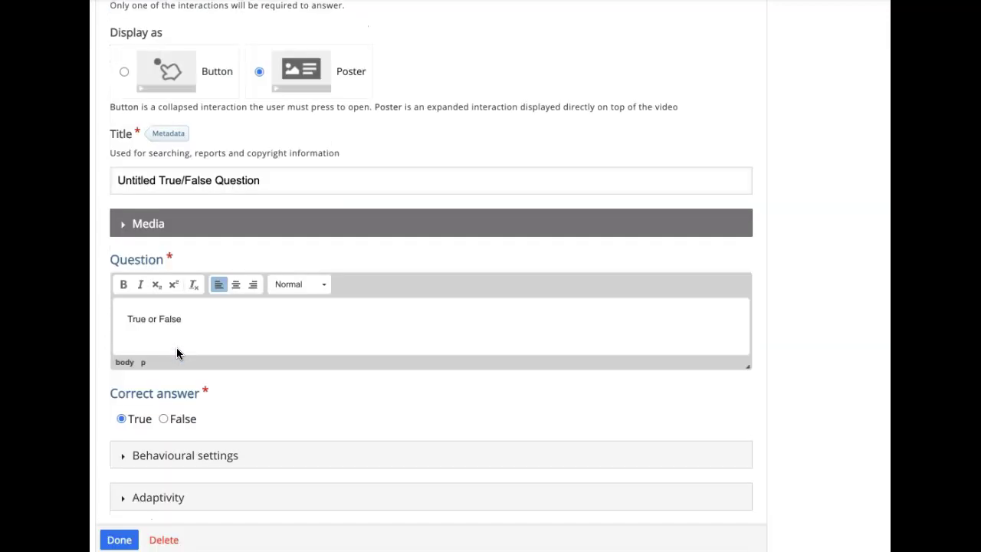
{"action": "left_click", "coordinate": [167, 473]}
{"action": "left_click", "coordinate": [163, 418]}
{"action": "left_click", "coordinate": [118, 540]}
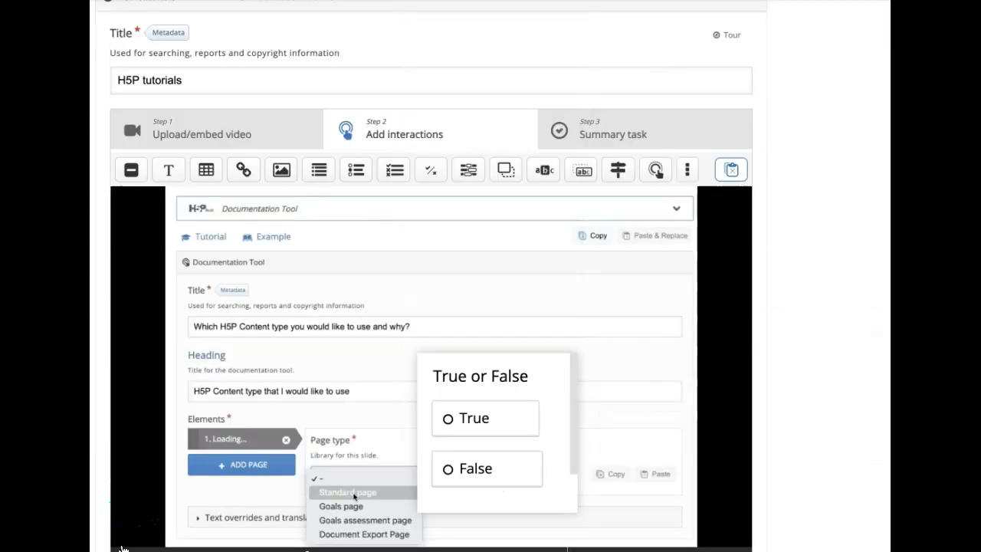
Enlarge the True/False poster and move it up and right over the video
{"action": "left_click", "coordinate": [514, 427]}
{"action": "left_click", "coordinate": [425, 360]}
{"action": "left_click_drag", "start_coordinate": [417, 353], "coordinate": [154, 284]}
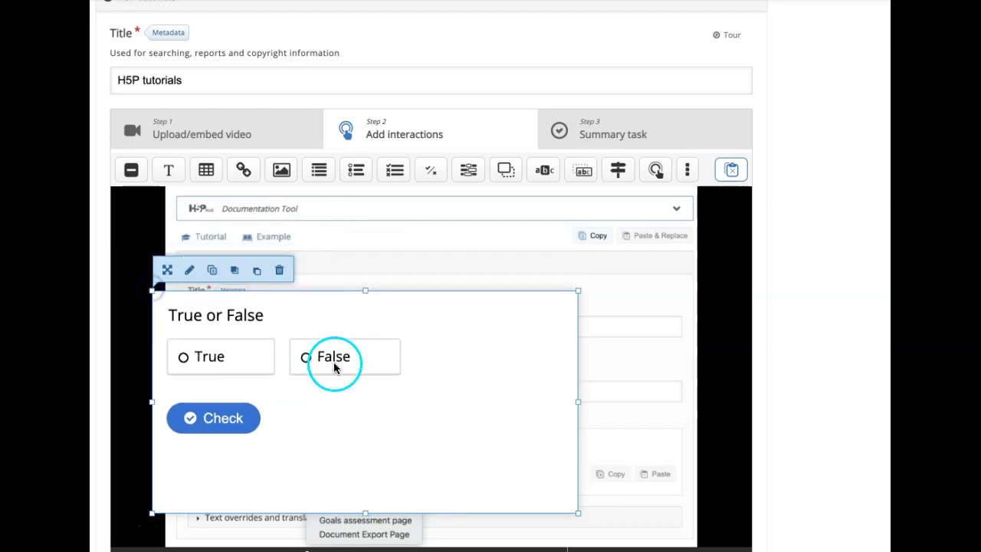
{"action": "left_click_drag", "start_coordinate": [334, 365], "coordinate": [438, 325]}
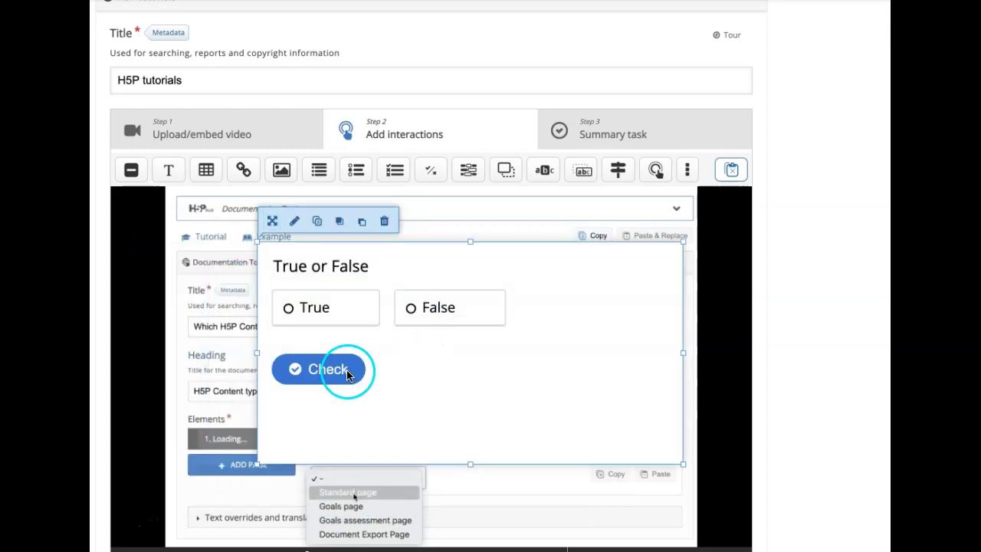
{"action": "scroll", "coordinate": [405, 358], "scroll_direction": "up", "scroll_amount": 2}
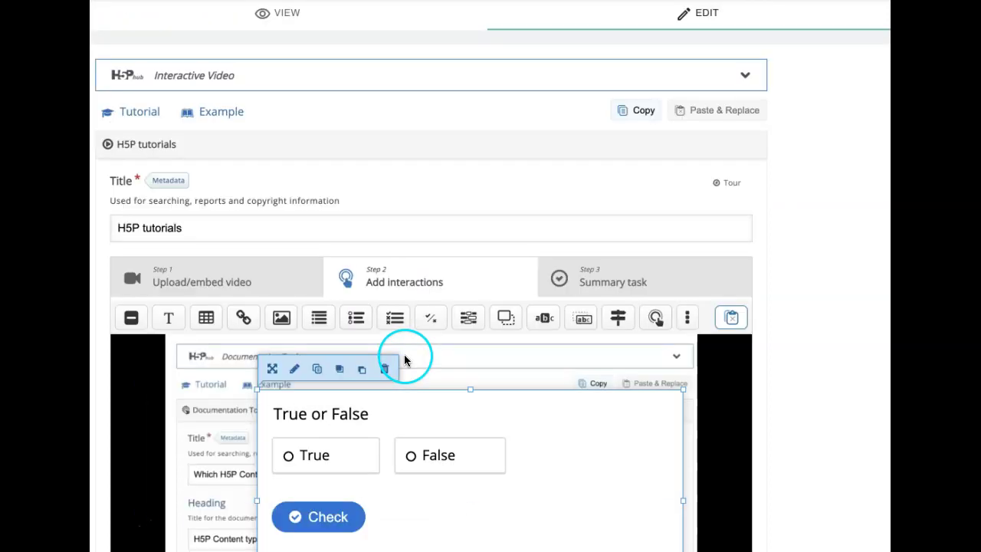
Preview the video muted, jump to 12:44, and answer True to the question, checking it
{"action": "left_click", "coordinate": [329, 18]}
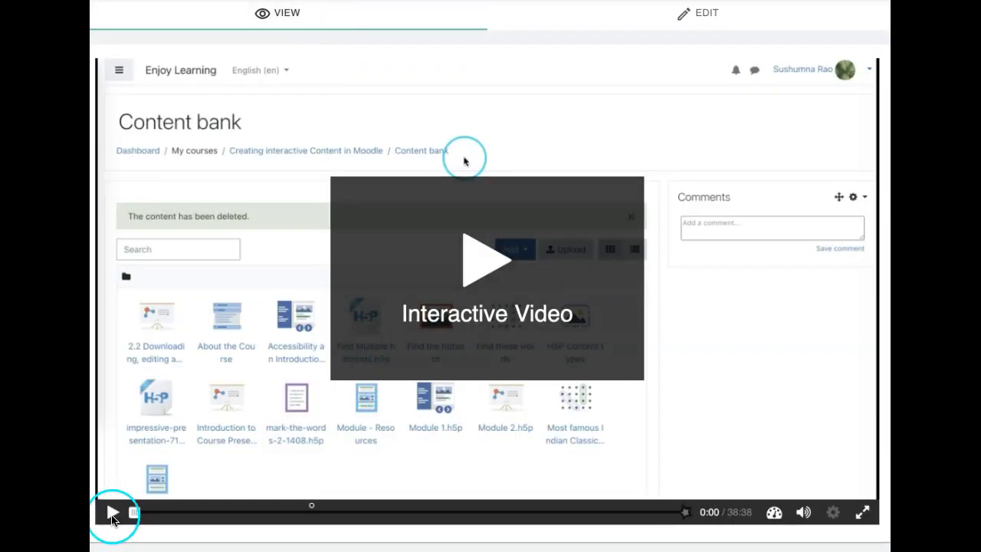
{"action": "left_click_drag", "start_coordinate": [177, 512], "coordinate": [311, 512]}
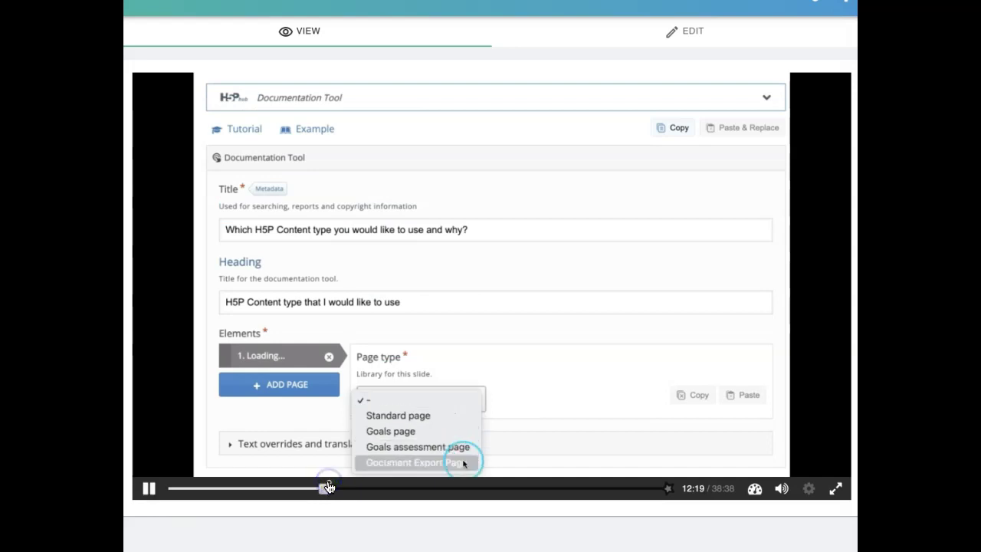
{"action": "left_click", "coordinate": [782, 489]}
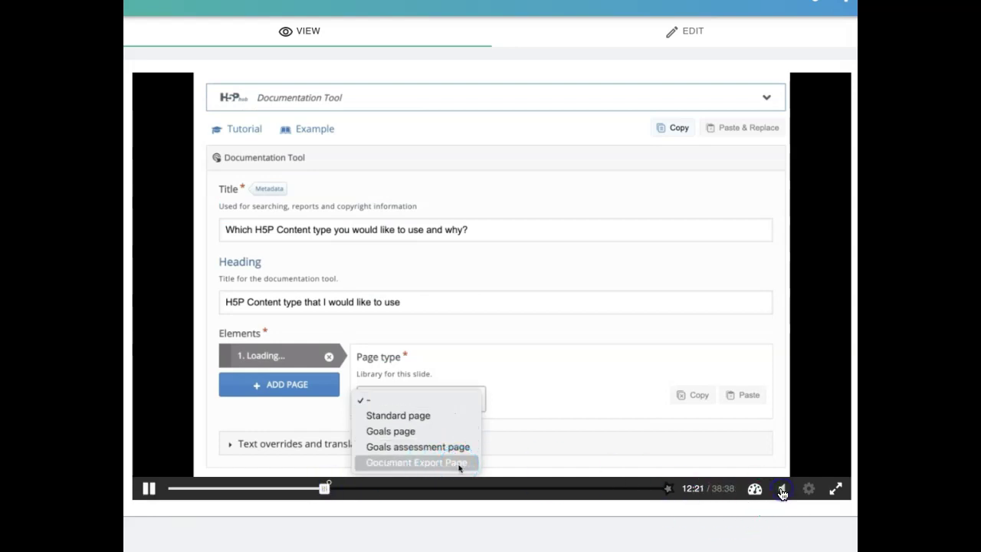
{"action": "left_click_drag", "start_coordinate": [323, 492], "coordinate": [329, 489]}
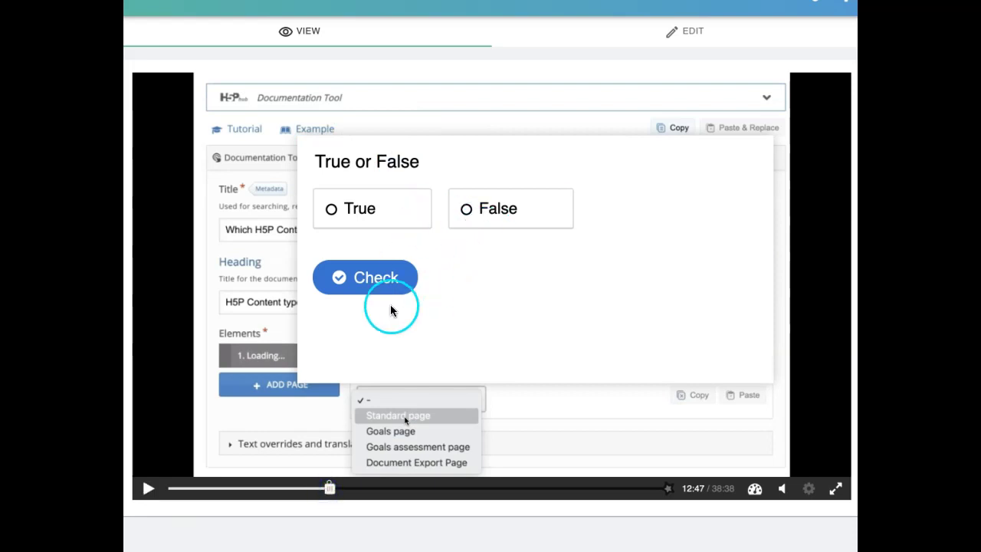
{"action": "left_click", "coordinate": [403, 222]}
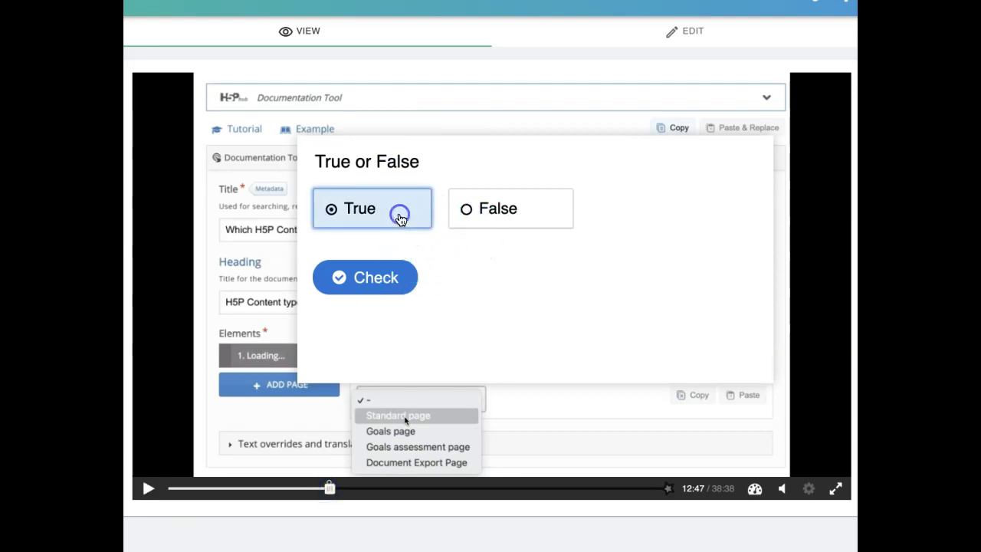
{"action": "left_click", "coordinate": [386, 272]}
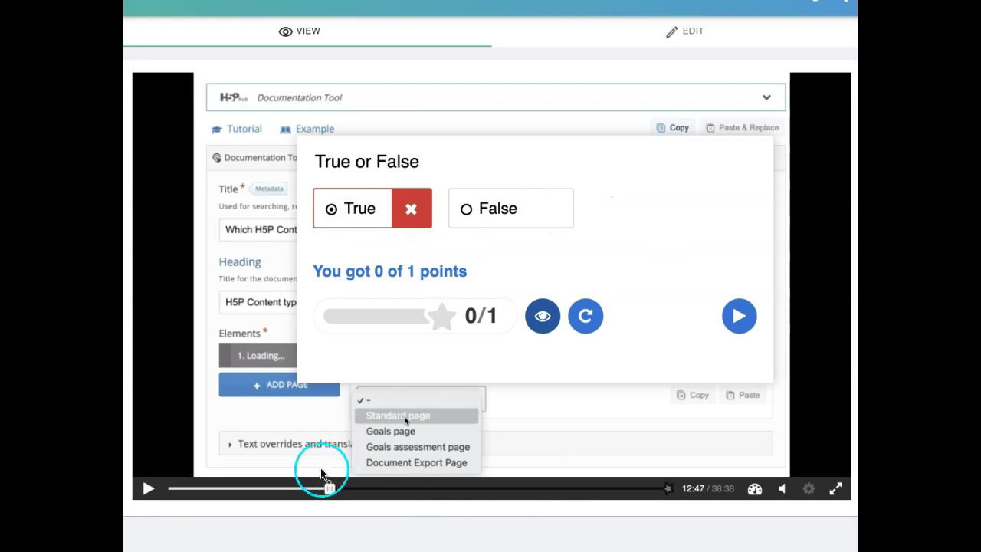
Skip the preview to the end to show the submit screen summary scored 0/1
{"action": "left_click", "coordinate": [333, 491]}
{"action": "left_click_drag", "start_coordinate": [332, 491], "coordinate": [690, 489]}
{"action": "left_click", "coordinate": [666, 498]}
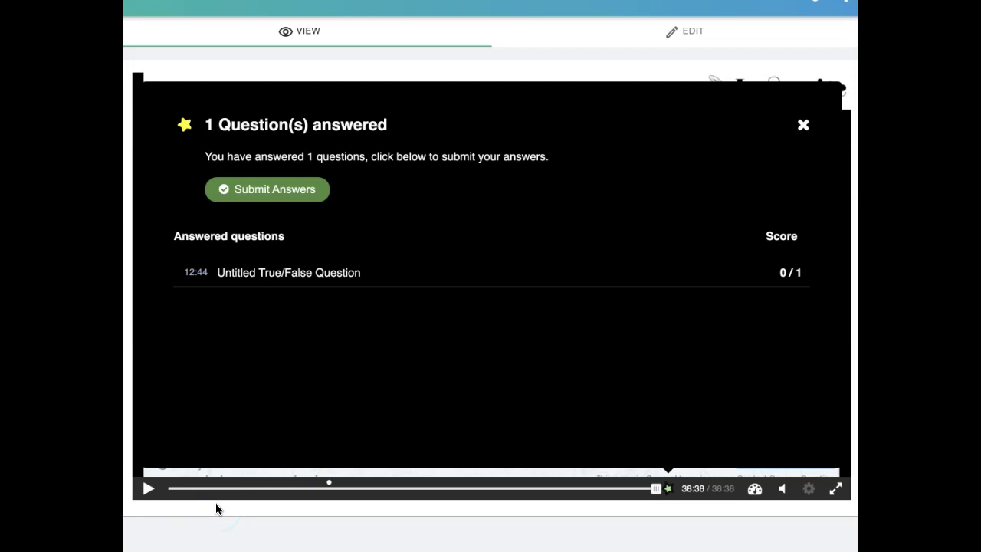
{"action": "left_click", "coordinate": [299, 363]}
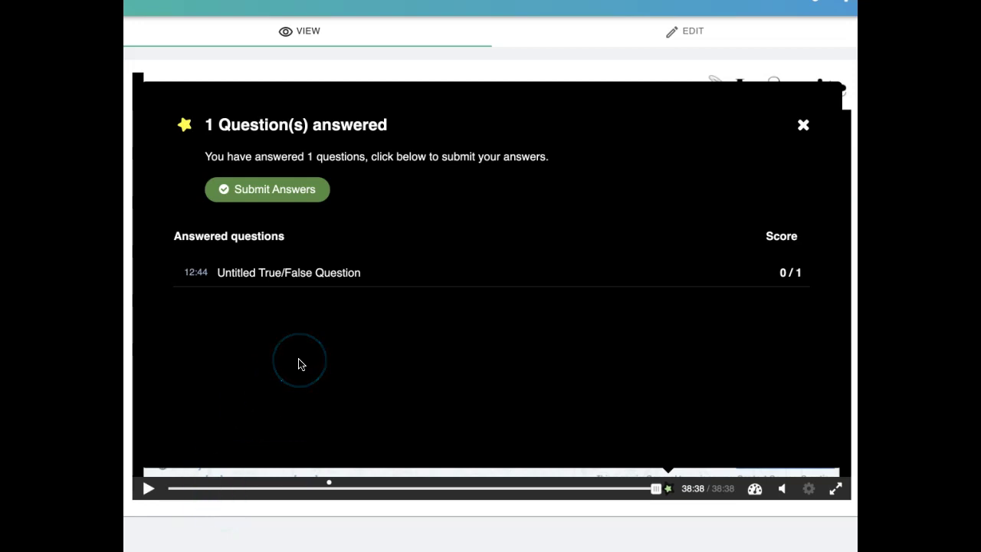